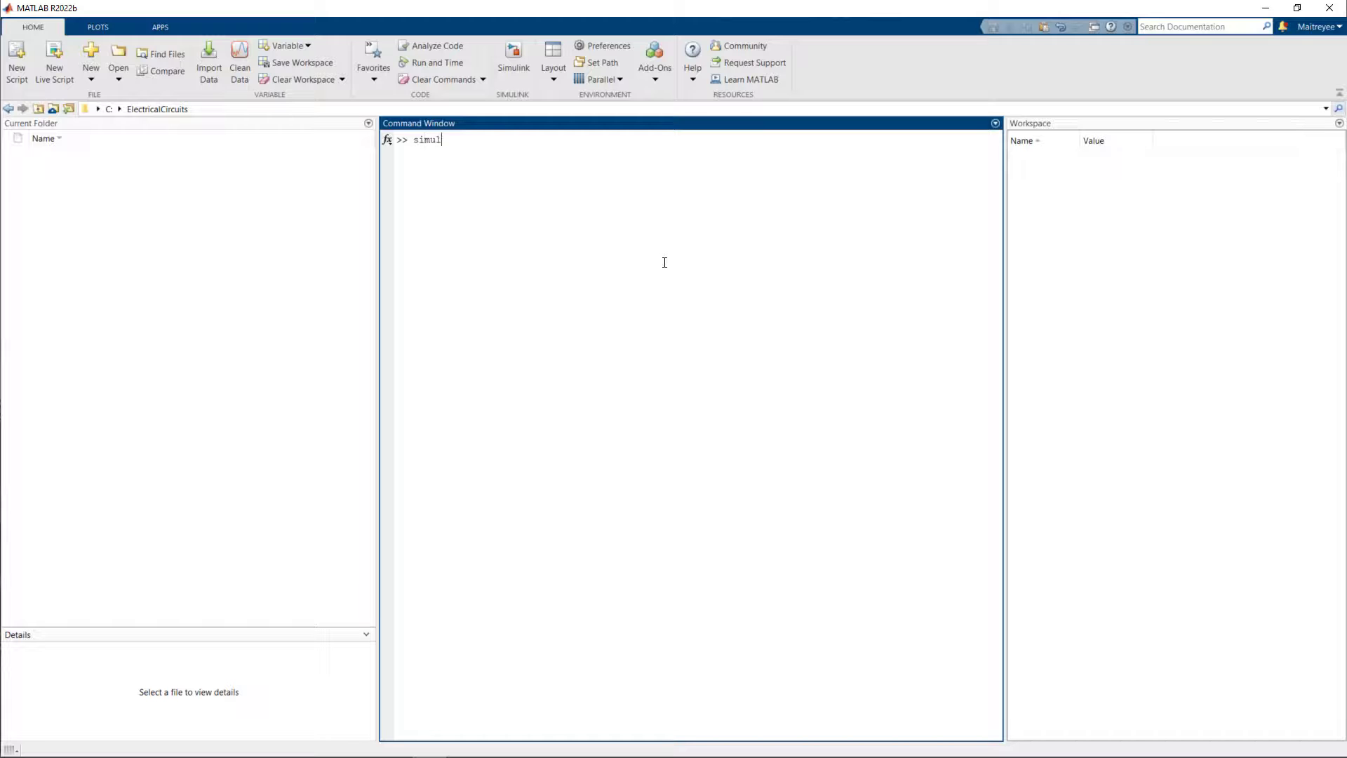
- Launch Simulink from MATLAB, maximize the blank untitled model, and open the Library Browser
{"action": "type", "text": "k"}
{"action": "key", "text": "Return"}
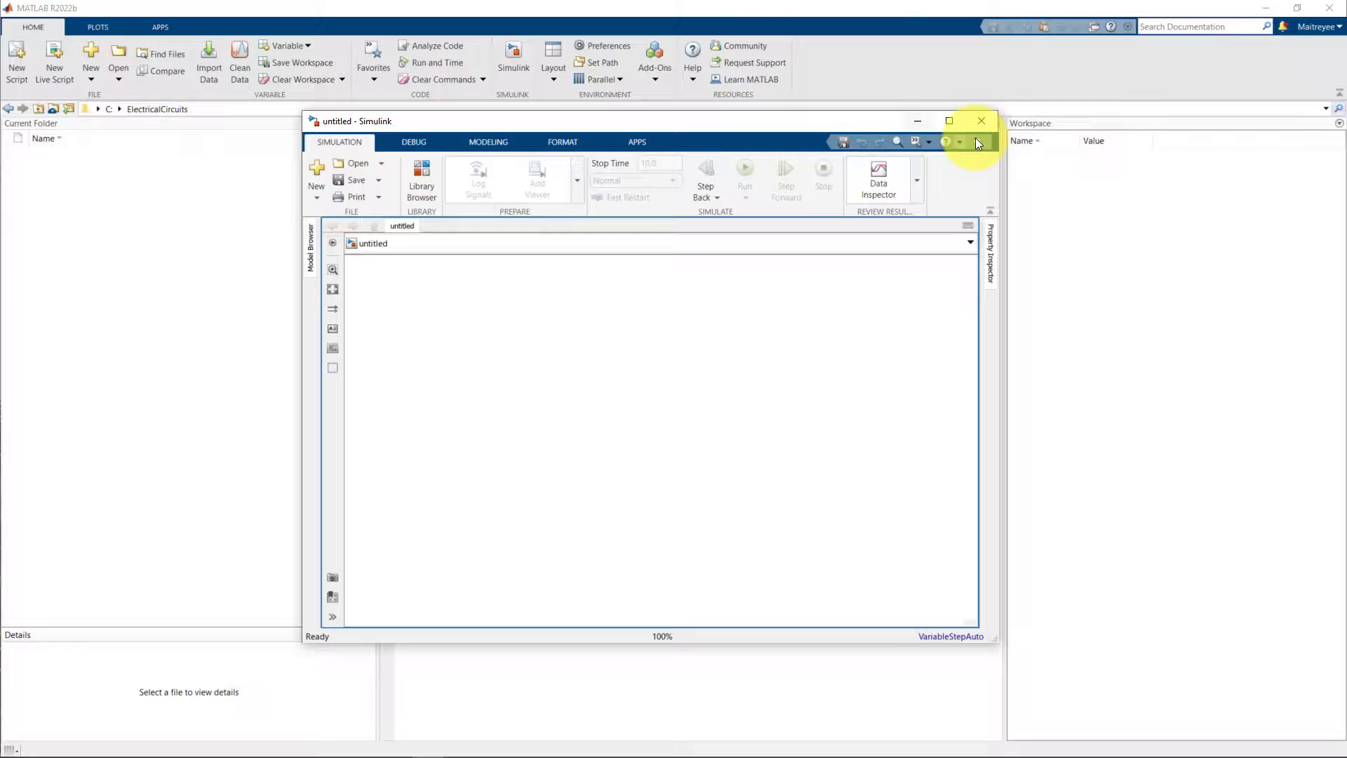
{"action": "left_click", "coordinate": [950, 123]}
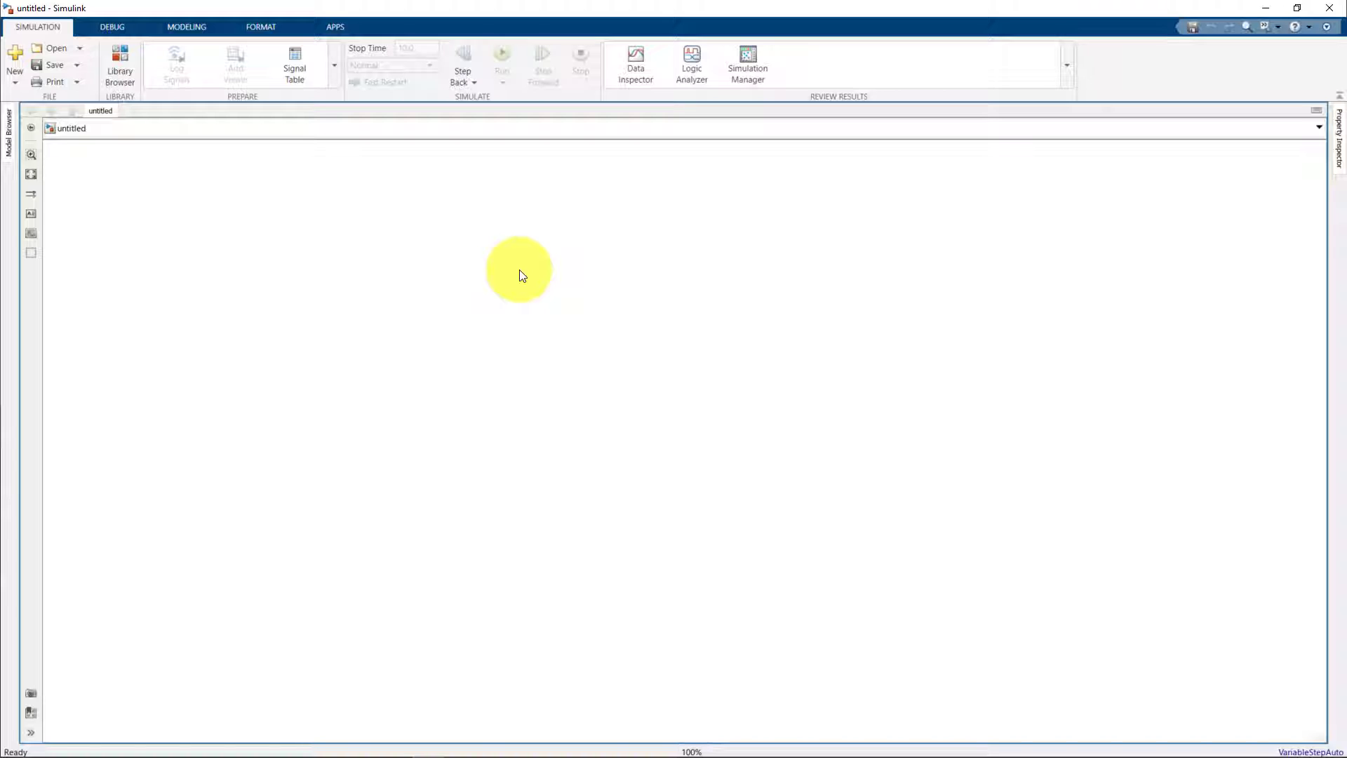
{"action": "left_click", "coordinate": [126, 72]}
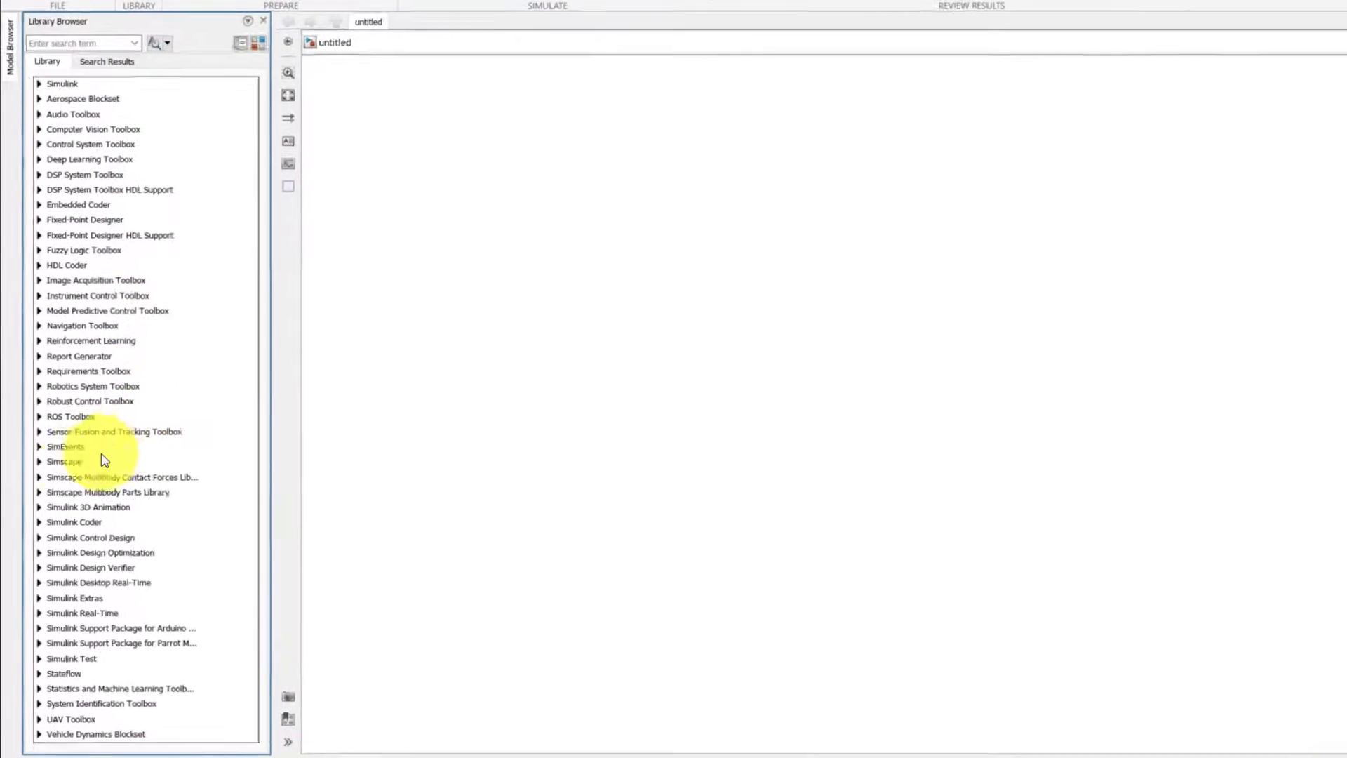
- Expand Simscape > Foundation Library > Electrical > Electrical Elements to place a Resistor block
{"action": "left_click", "coordinate": [57, 367]}
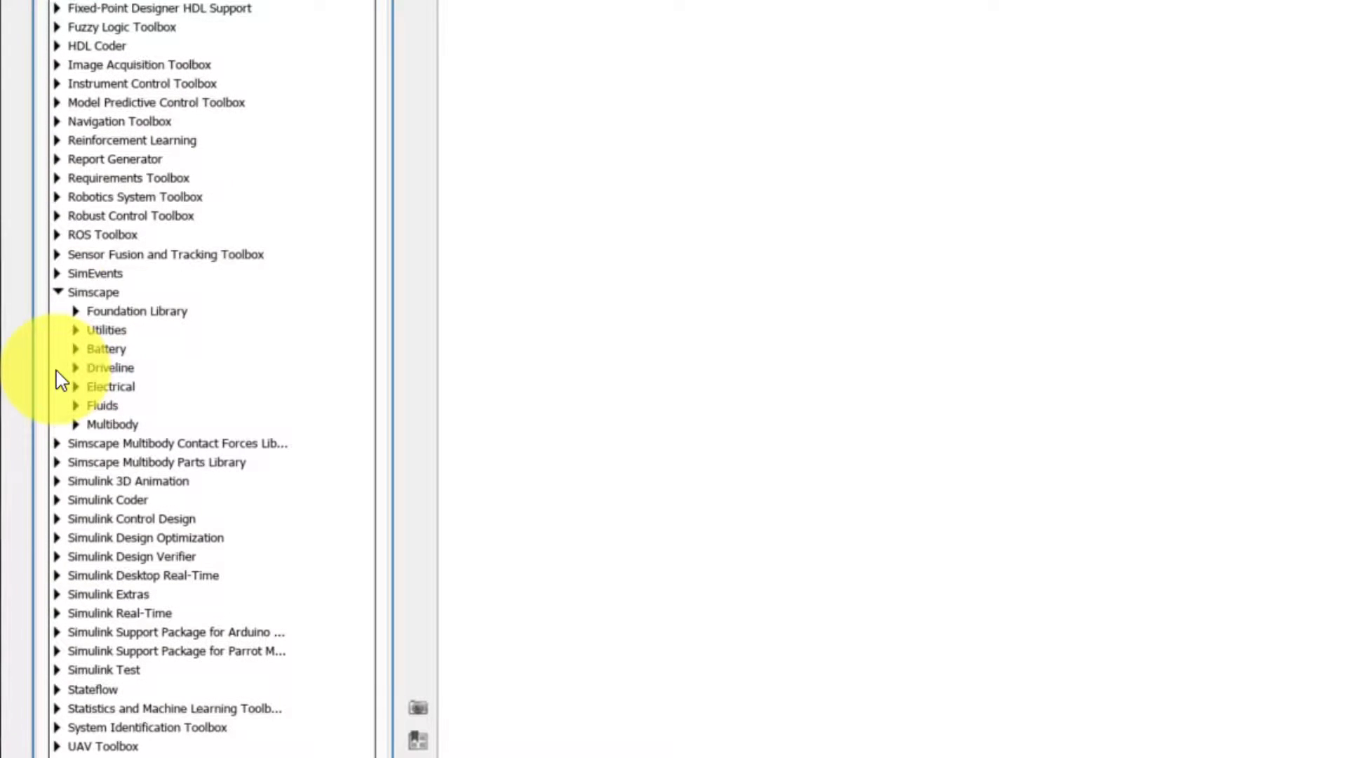
{"action": "left_click", "coordinate": [77, 310]}
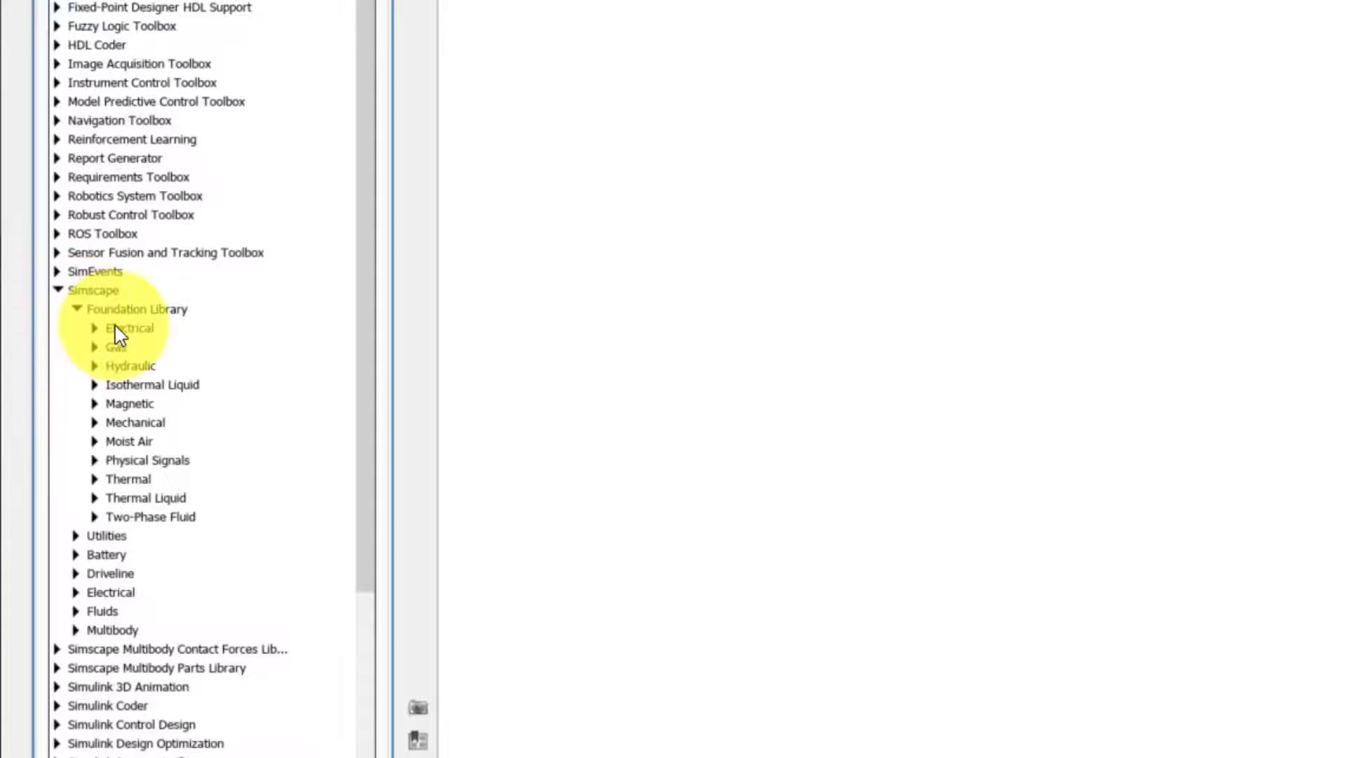
{"action": "left_click", "coordinate": [95, 329]}
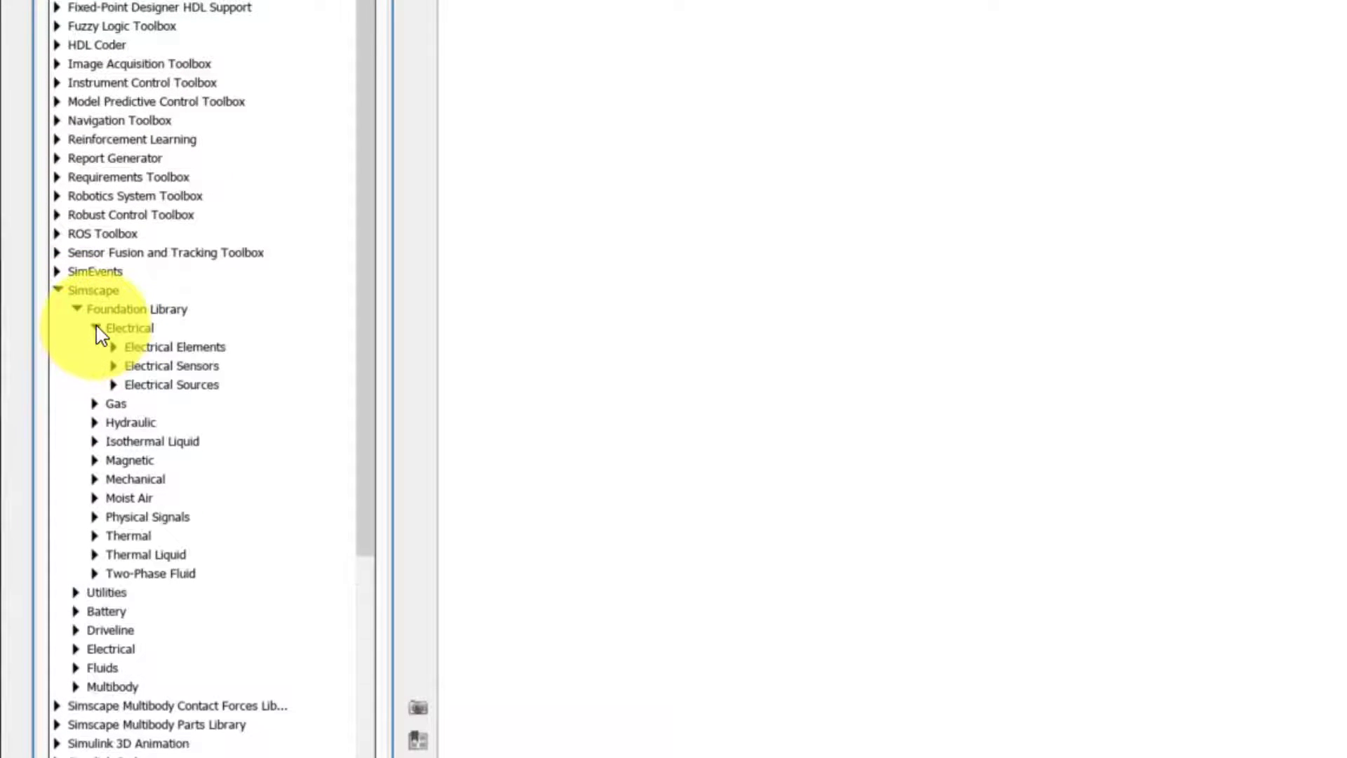
{"action": "left_click", "coordinate": [135, 344]}
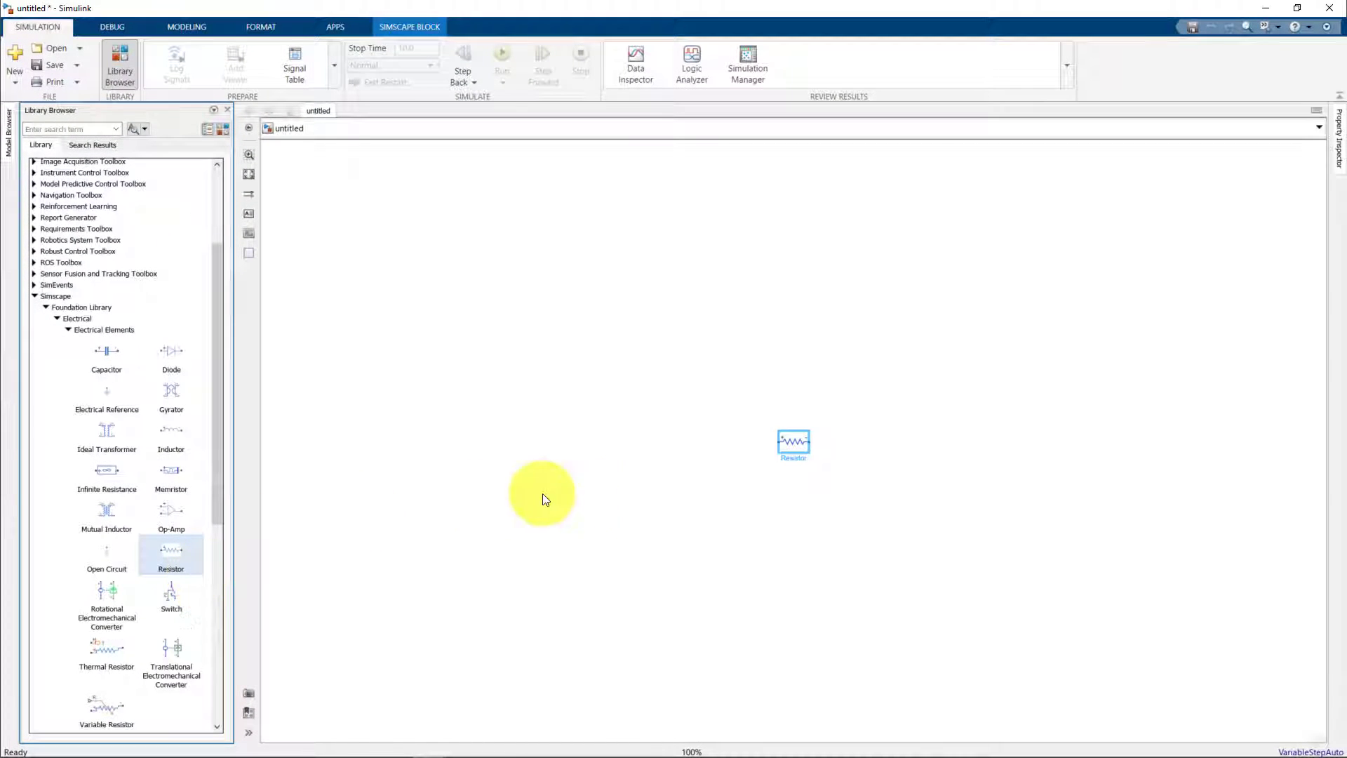
- Add a Capacitor and an Inductor block from Electrical Elements to the model
{"action": "scroll", "coordinate": [688, 524], "scroll_direction": "up", "scroll_amount": 5}
{"action": "right_click", "coordinate": [107, 353]}
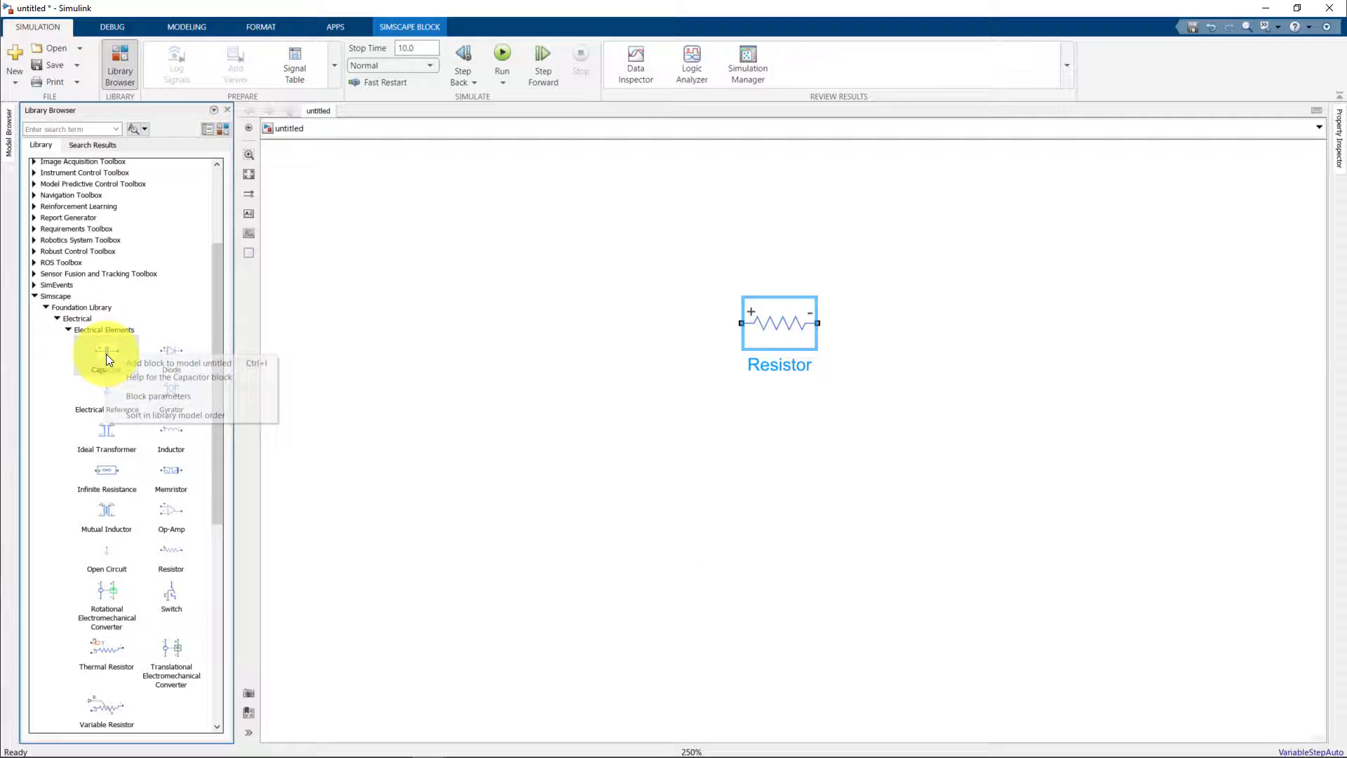
{"action": "left_click", "coordinate": [142, 362]}
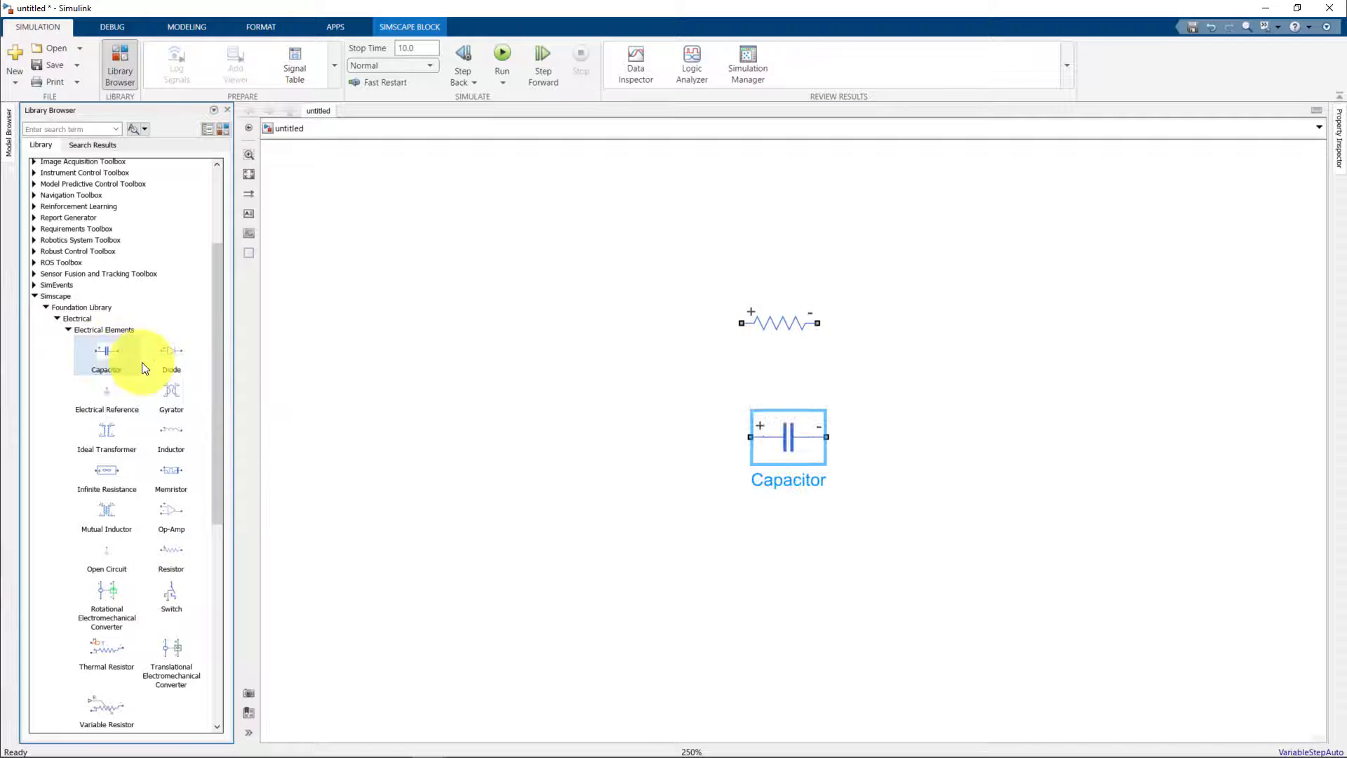
{"action": "right_click", "coordinate": [163, 429]}
{"action": "left_click", "coordinate": [217, 448]}
- Line up the resistor, inductor and capacitor in one horizontal row and fit the view
{"action": "left_click_drag", "start_coordinate": [777, 442], "coordinate": [971, 331]}
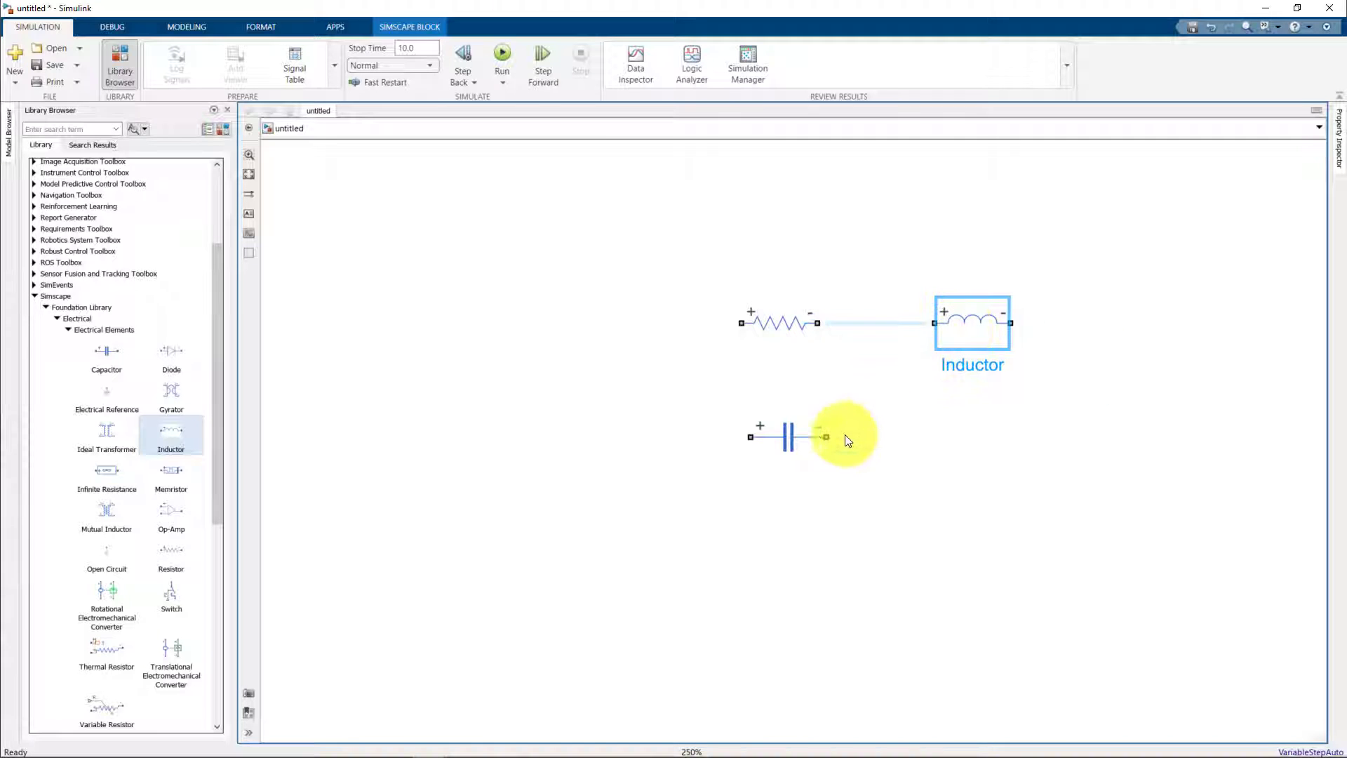
{"action": "left_click_drag", "start_coordinate": [776, 436], "coordinate": [1190, 319]}
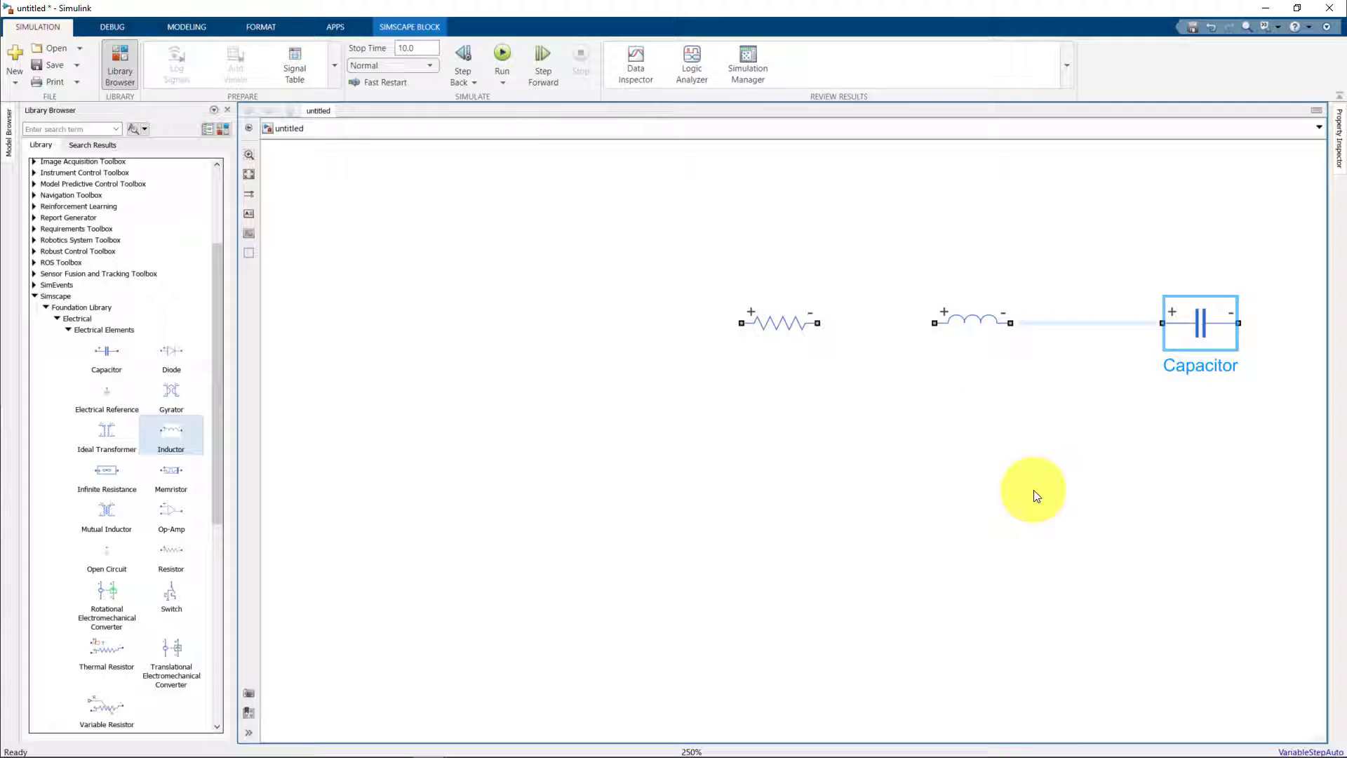
{"action": "left_click", "coordinate": [1037, 496]}
{"action": "key", "text": "space"}
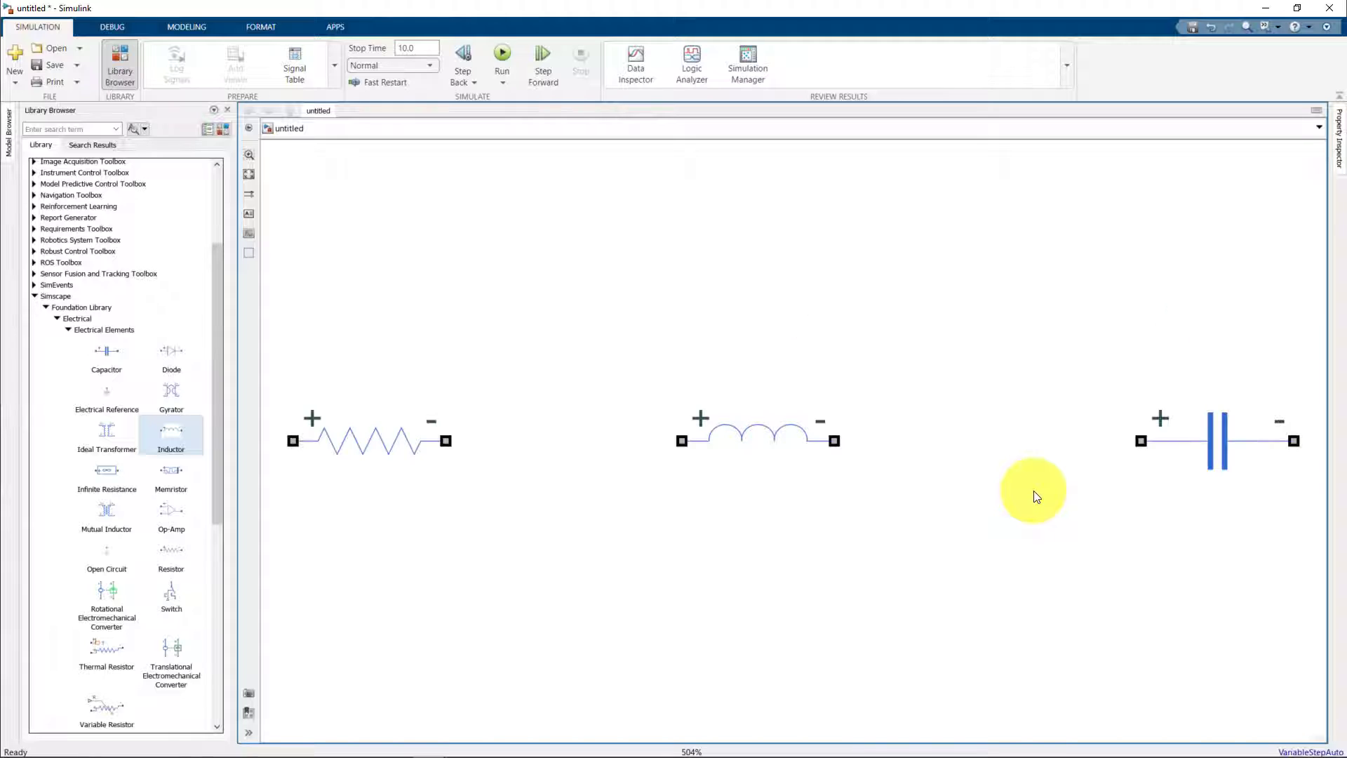
{"action": "scroll", "coordinate": [1036, 496], "scroll_direction": "down", "scroll_amount": 5}
{"action": "scroll", "coordinate": [1032, 491], "scroll_direction": "up", "scroll_amount": 2}
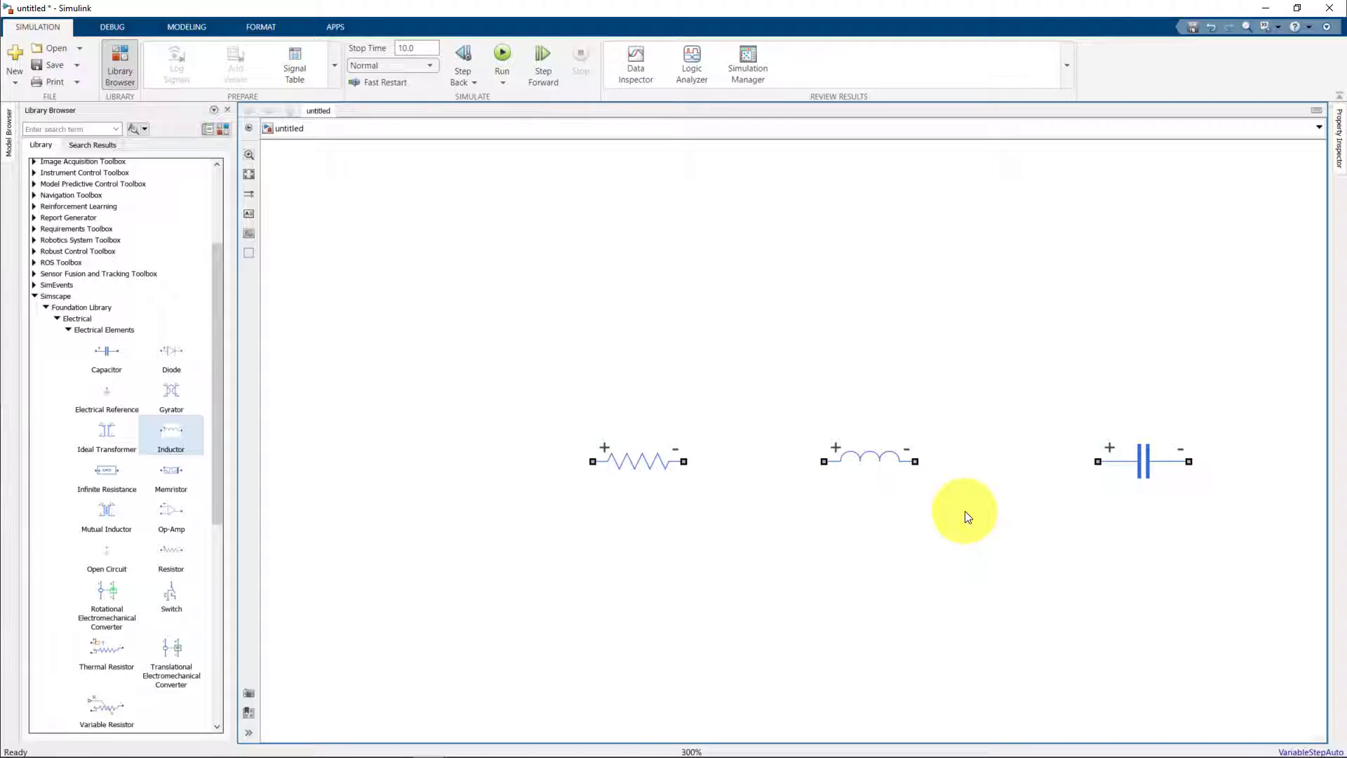
- Review the Resistor's Resistance parameter and close its dialog unchanged
{"action": "left_click", "coordinate": [617, 465]}
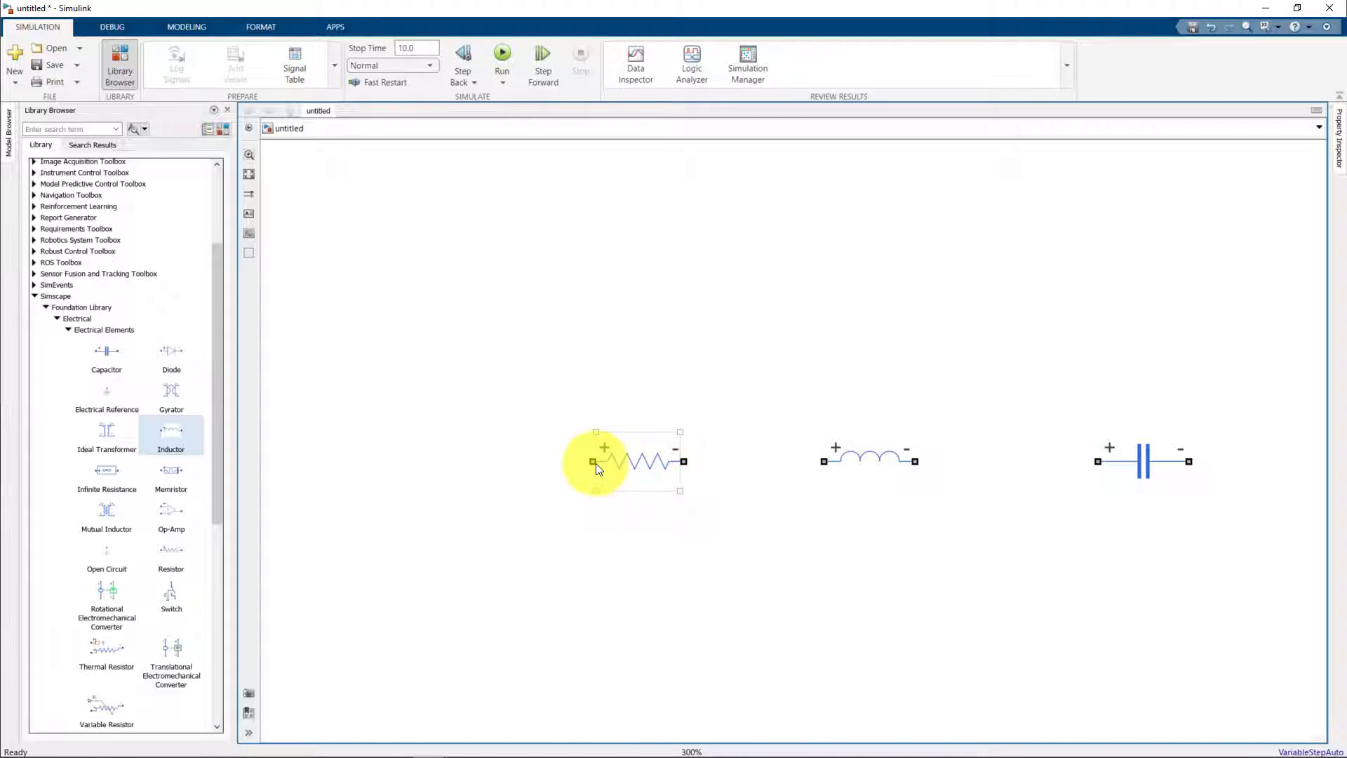
{"action": "double_click", "coordinate": [654, 466]}
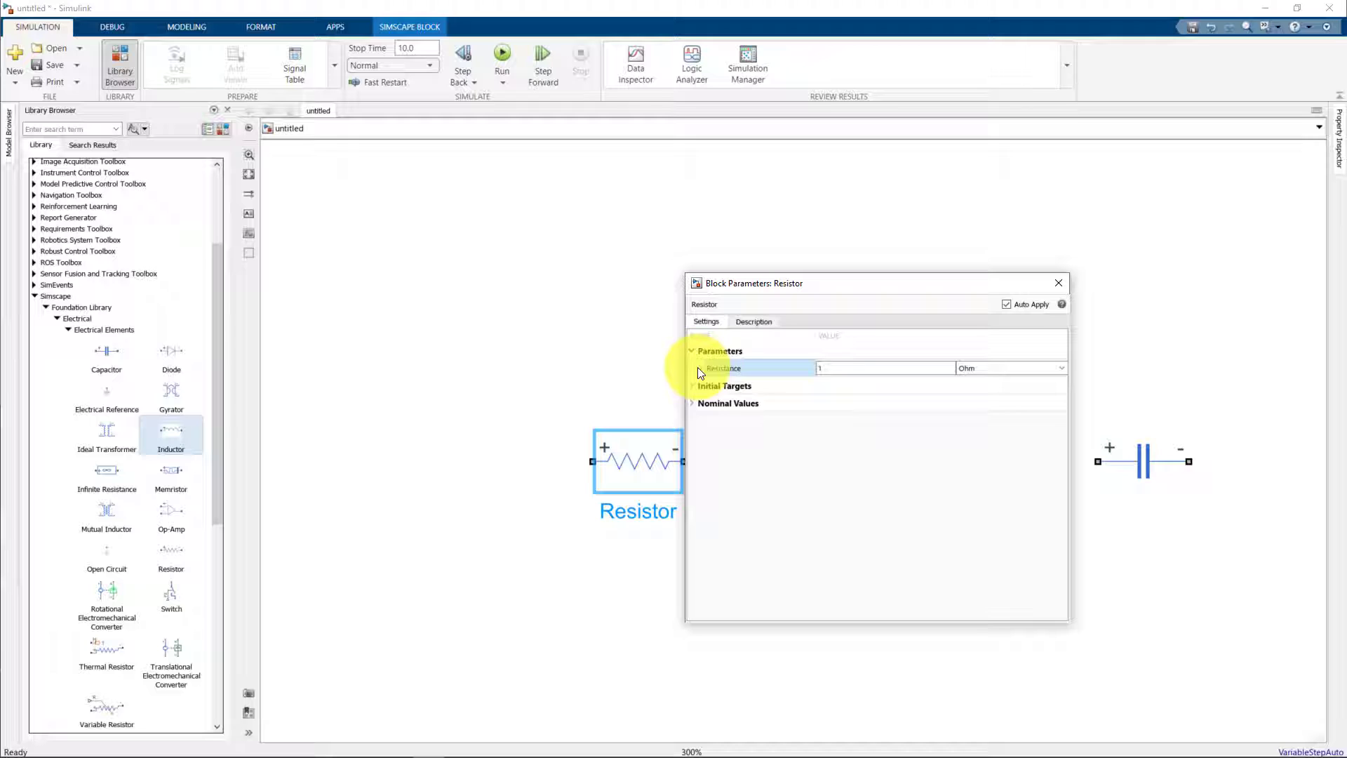
{"action": "left_click", "coordinate": [699, 368]}
{"action": "left_click", "coordinate": [701, 368]}
{"action": "left_click", "coordinate": [856, 373]}
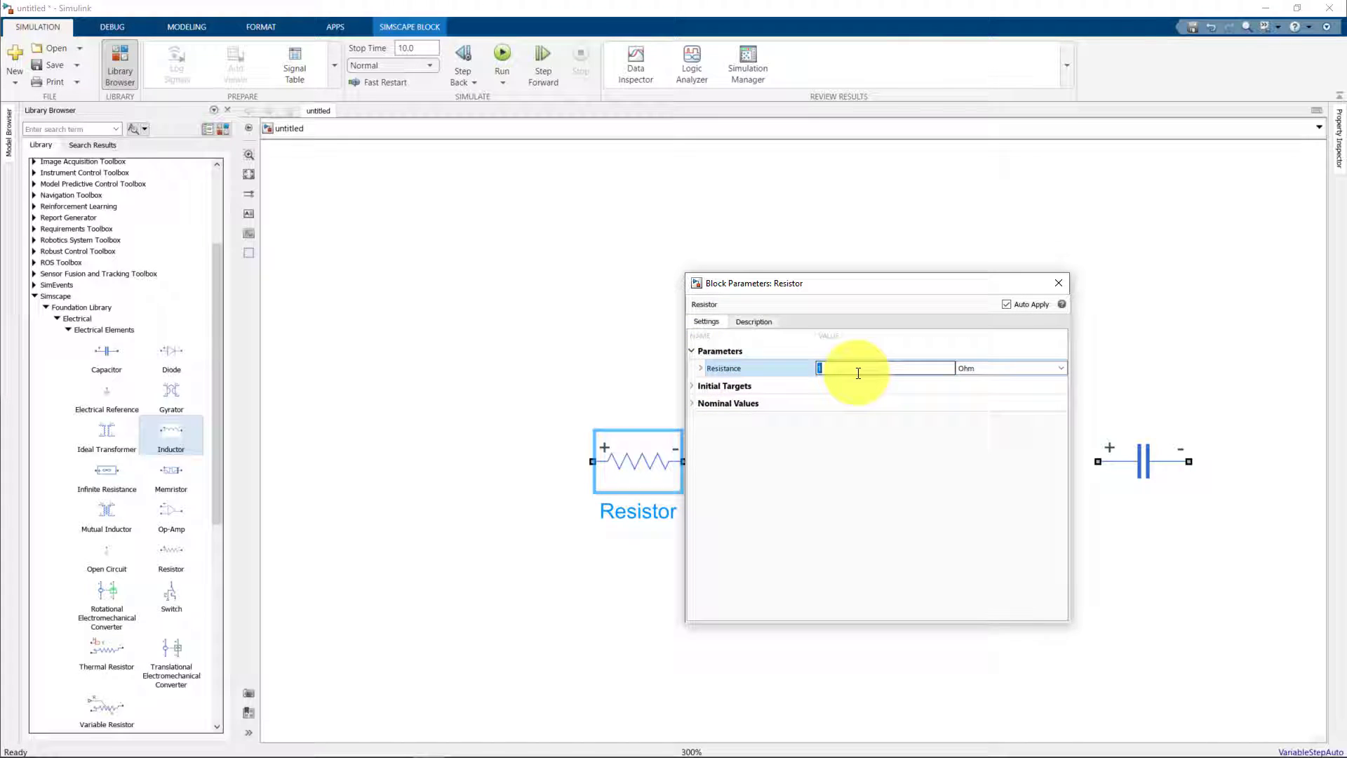
{"action": "left_click", "coordinate": [1059, 284]}
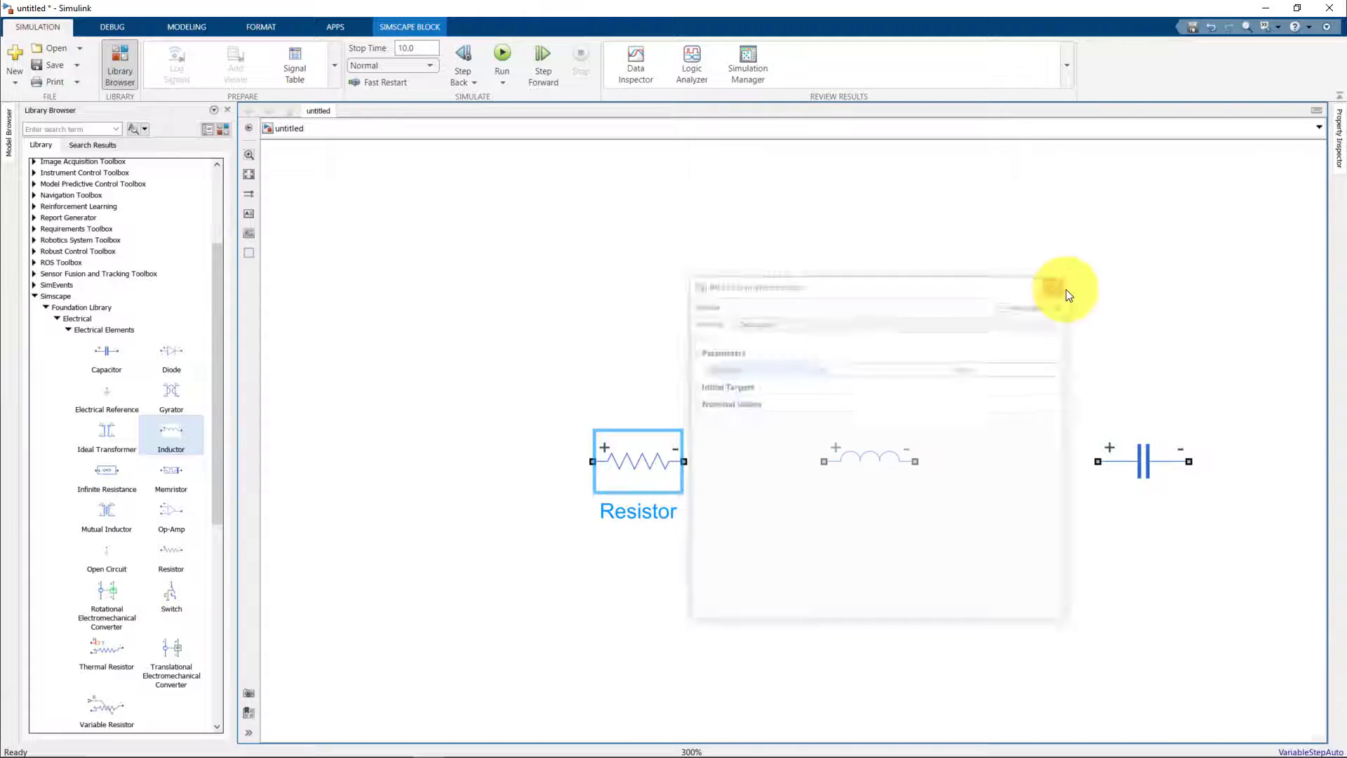
- Set the Inductor's inductance to 1
{"action": "double_click", "coordinate": [877, 471]}
{"action": "left_click", "coordinate": [1104, 341]}
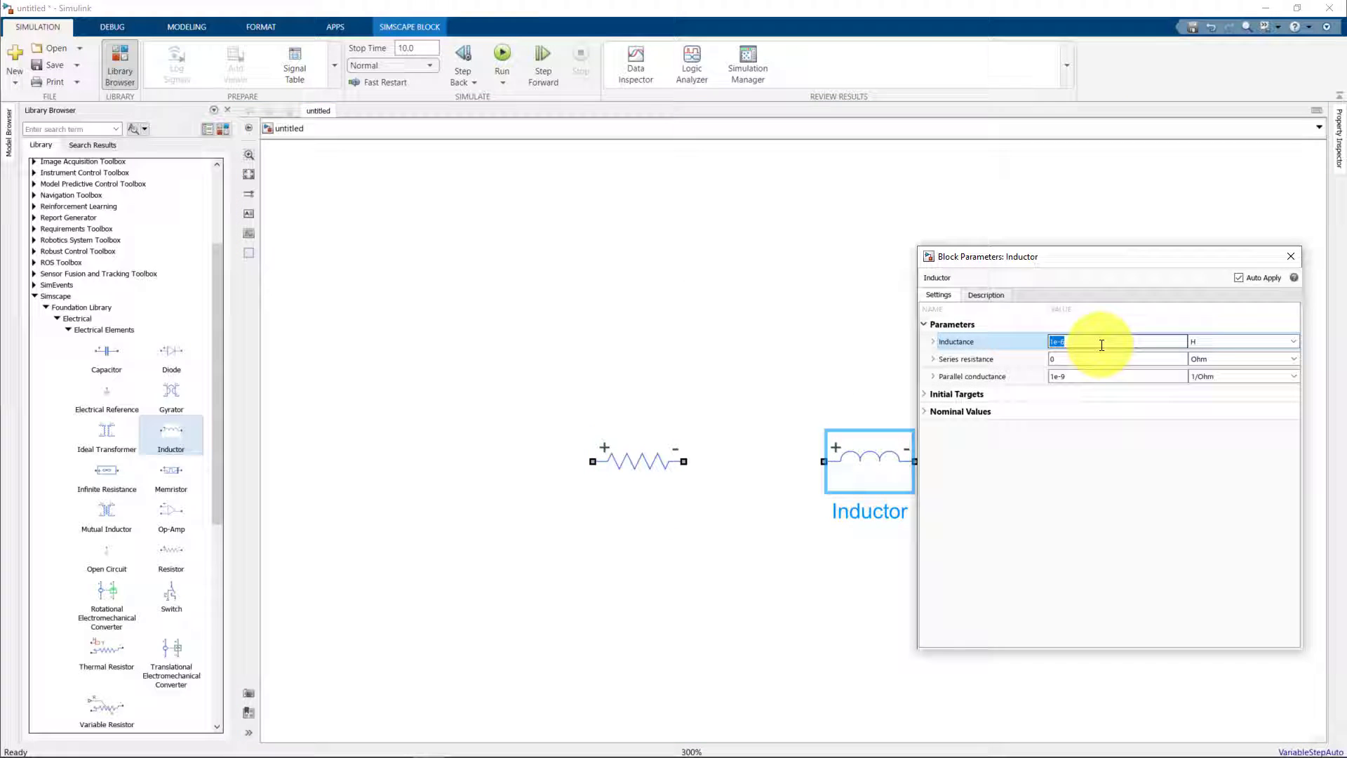
{"action": "type", "text": "1"}
{"action": "key", "text": "Return"}
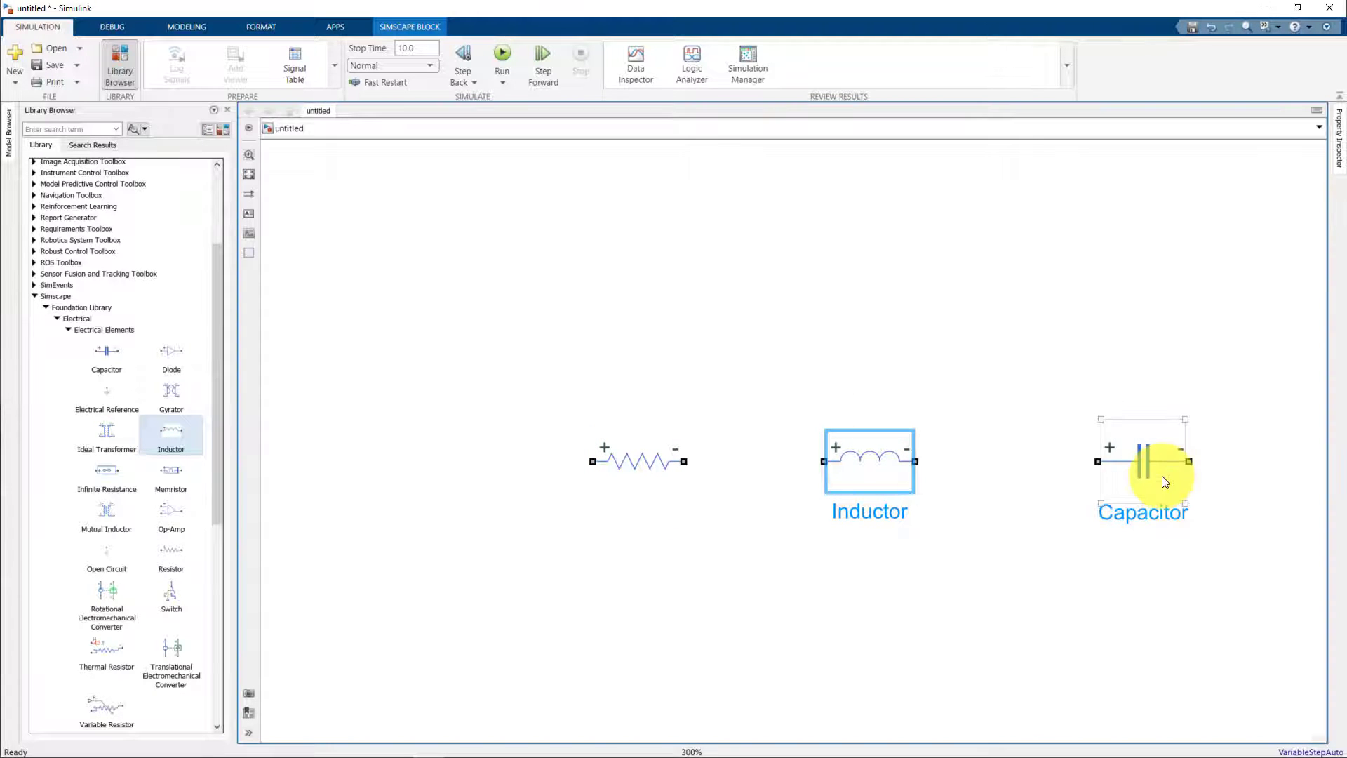
- Set capacitance to 0.1 F, review the Capacitor's initial targets, and show Electrical Sources blocks
{"action": "double_click", "coordinate": [1162, 476]}
{"action": "left_click", "coordinate": [913, 344]}
{"action": "type", "text": "0.1"}
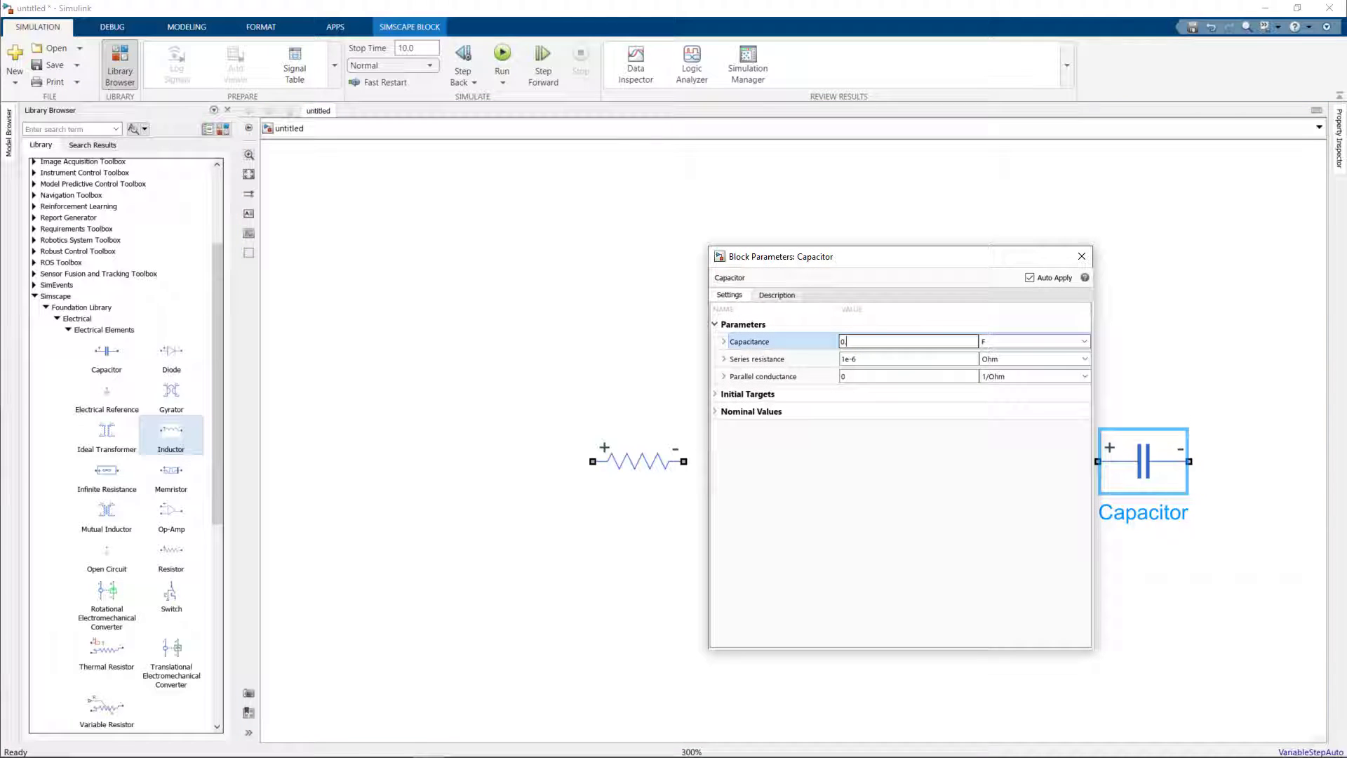
{"action": "left_click", "coordinate": [715, 394]}
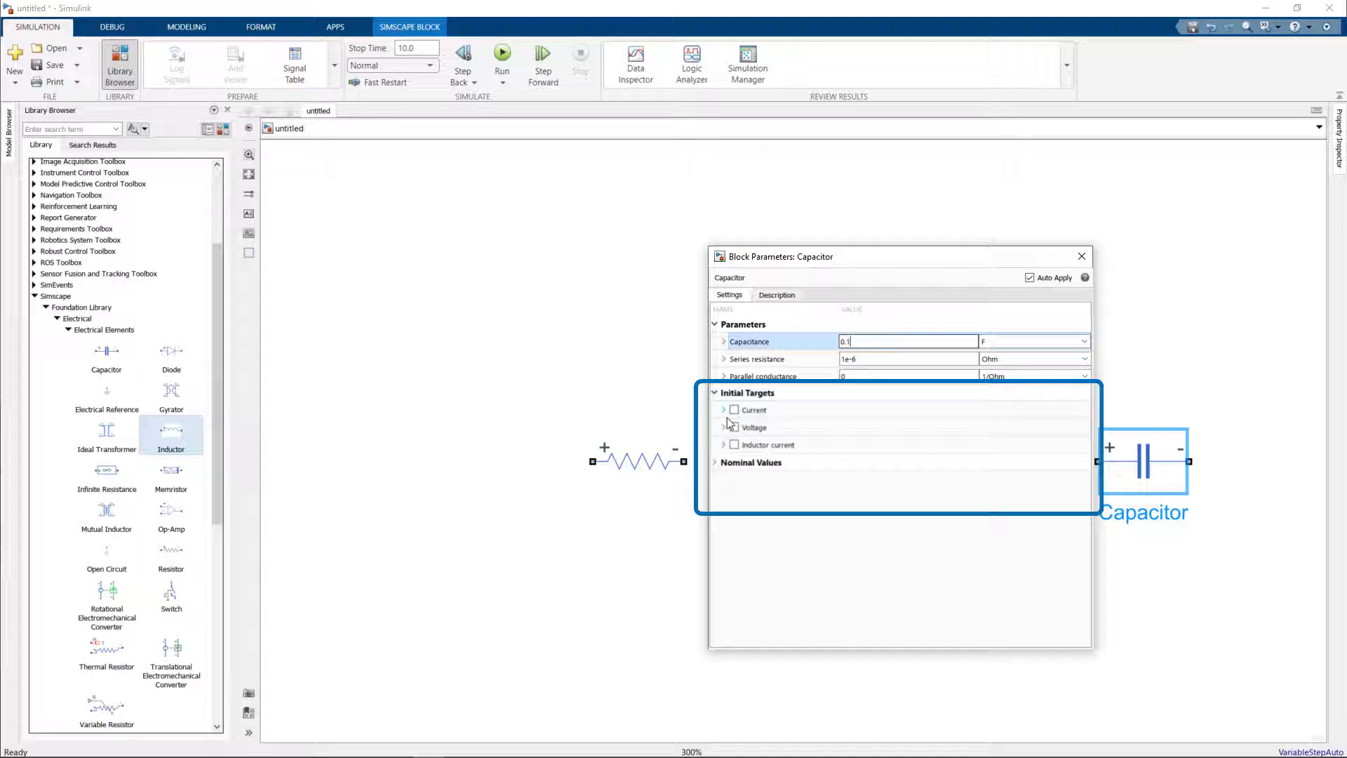
{"action": "left_click", "coordinate": [724, 411]}
{"action": "left_click", "coordinate": [724, 410]}
{"action": "left_click", "coordinate": [724, 427]}
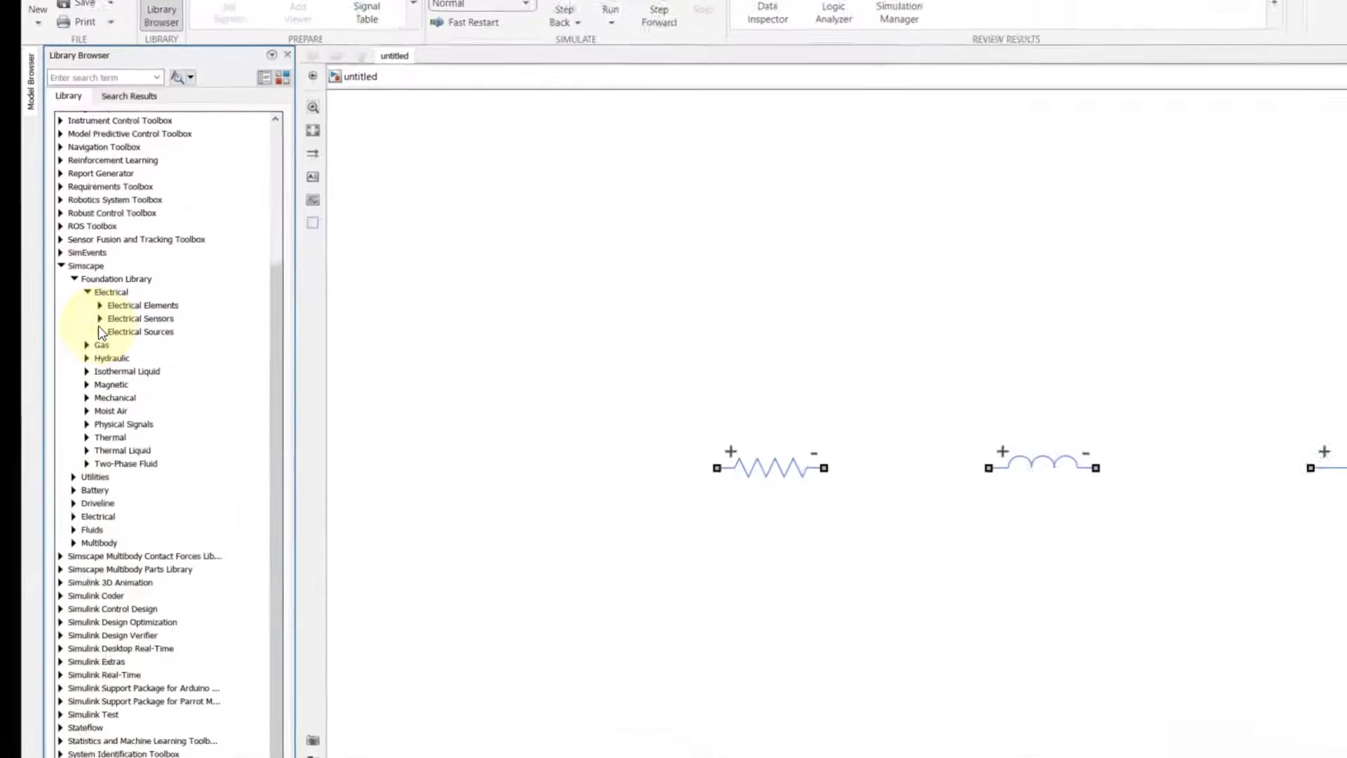
{"action": "left_click", "coordinate": [99, 330]}
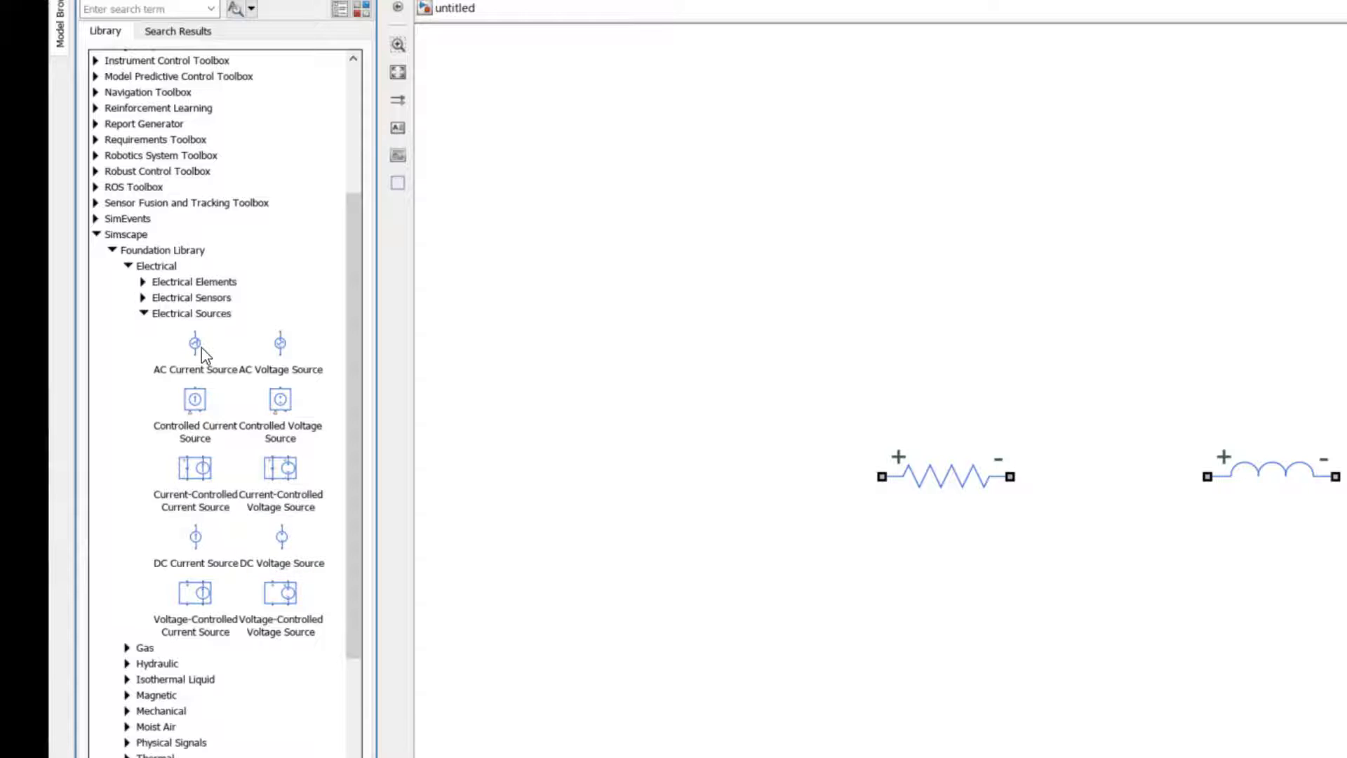
- Add a DC Voltage Source block and place it at the diagram's lower left
{"action": "left_click", "coordinate": [283, 372]}
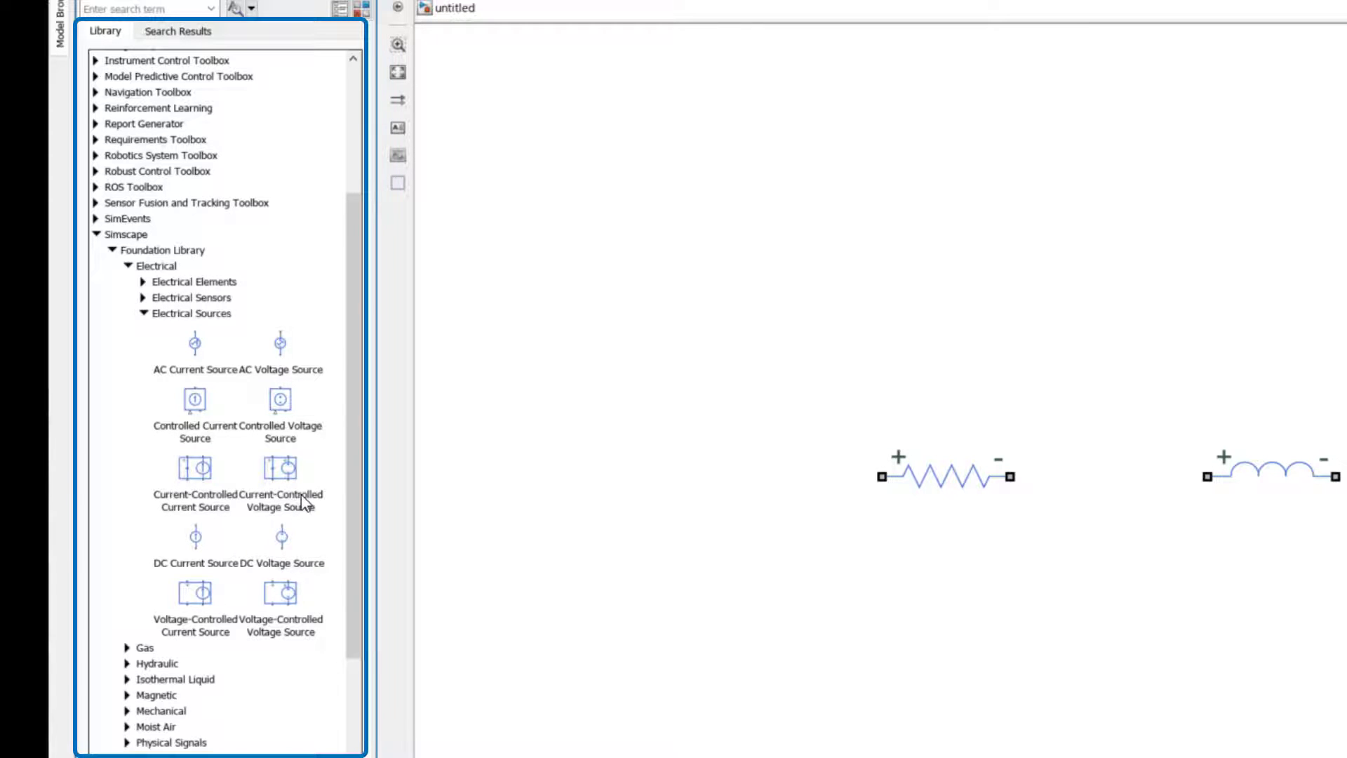
{"action": "right_click", "coordinate": [280, 565]}
{"action": "left_click", "coordinate": [345, 572]}
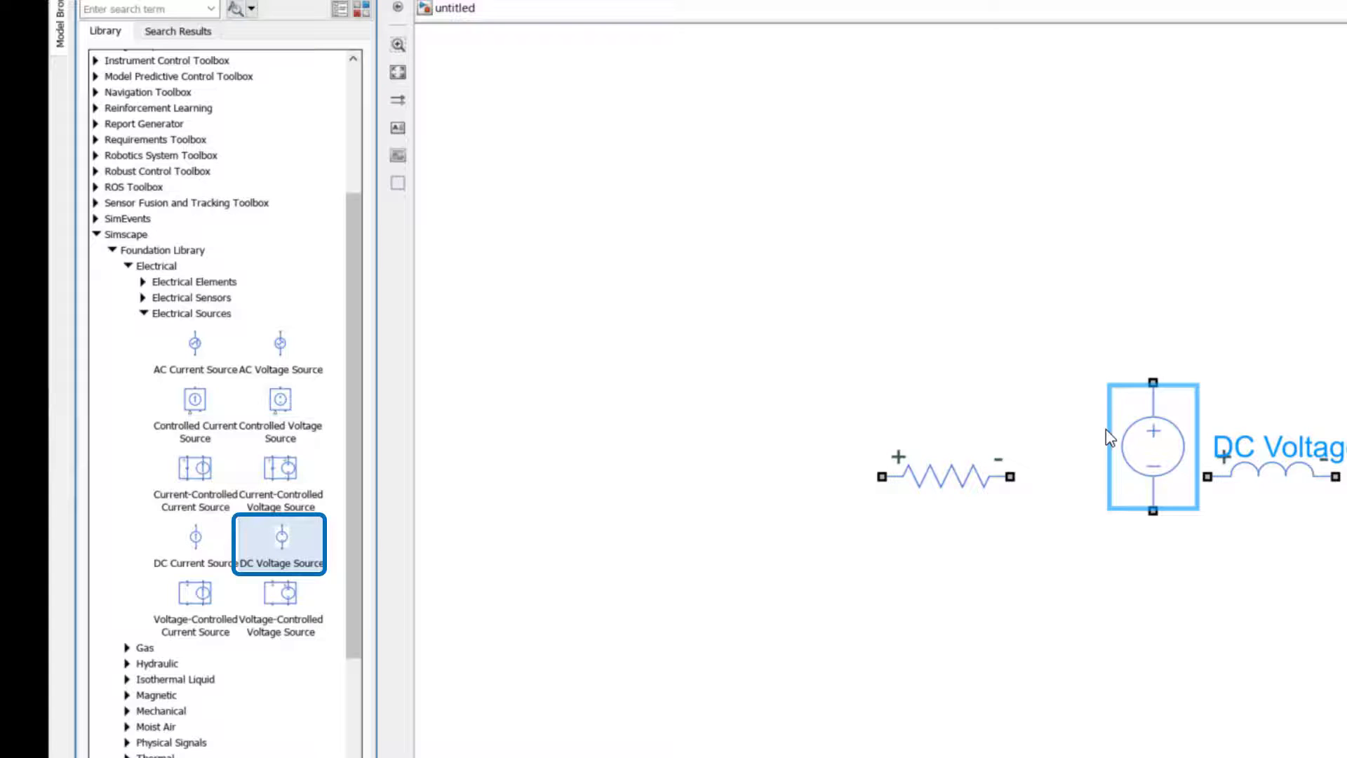
{"action": "left_click_drag", "start_coordinate": [1140, 449], "coordinate": [746, 672]}
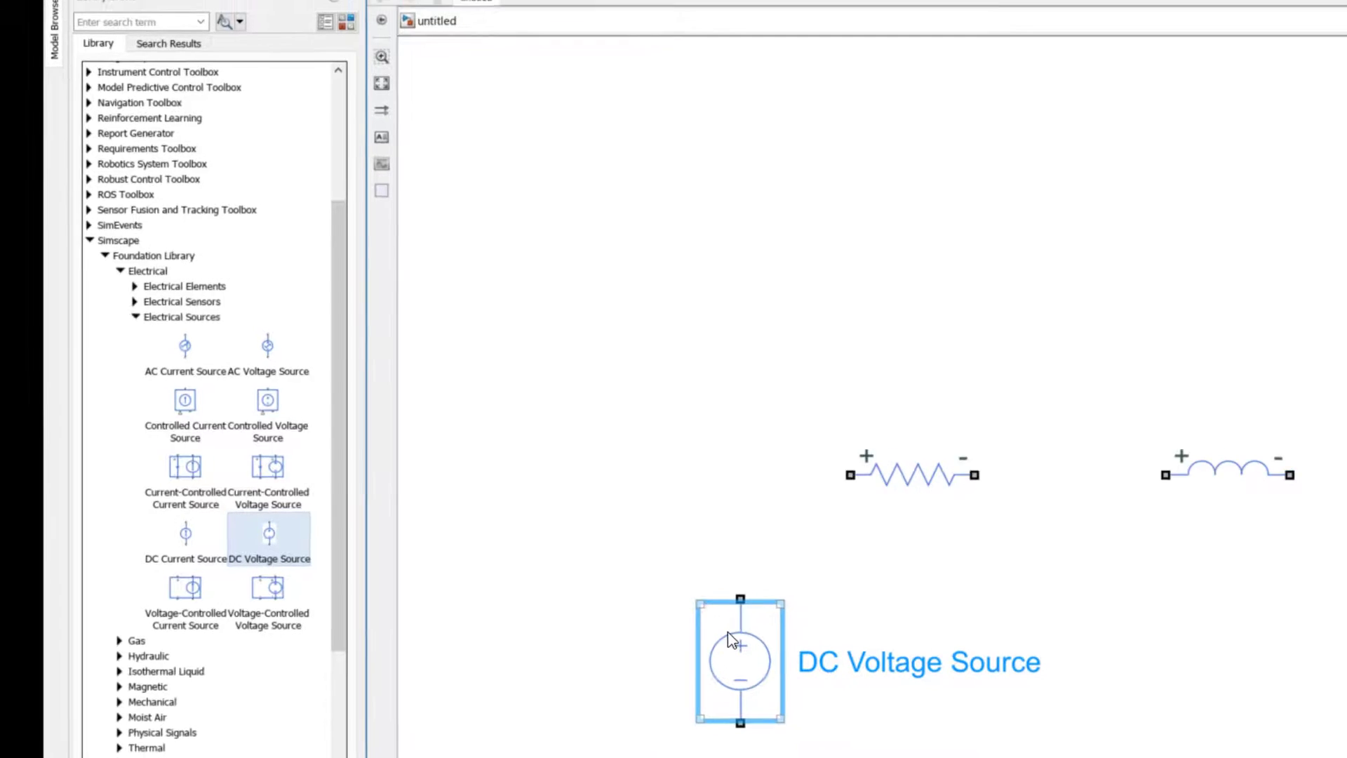
- Wire source, resistor, inductor and capacitor into one closed series loop
{"action": "left_click_drag", "start_coordinate": [769, 604], "coordinate": [882, 476]}
{"action": "left_click_drag", "start_coordinate": [1010, 476], "coordinate": [1078, 477]}
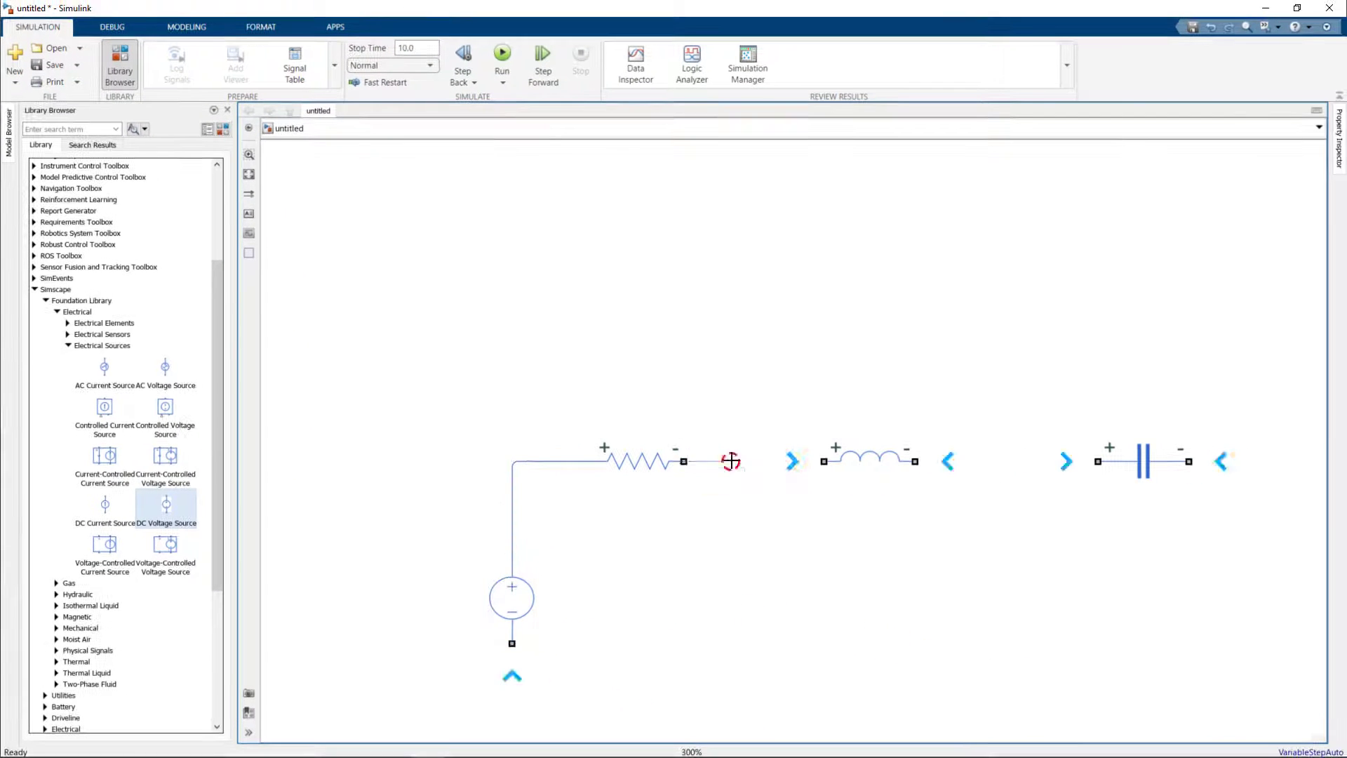
{"action": "left_click_drag", "start_coordinate": [730, 461], "coordinate": [824, 461]}
{"action": "left_click_drag", "start_coordinate": [915, 461], "coordinate": [1098, 461]}
{"action": "left_click_drag", "start_coordinate": [1189, 461], "coordinate": [512, 642]}
{"action": "key", "text": "space"}
- Add an Electrical Reference ground and a Solver Configuration block wired to the source
{"action": "right_click", "coordinate": [107, 389]}
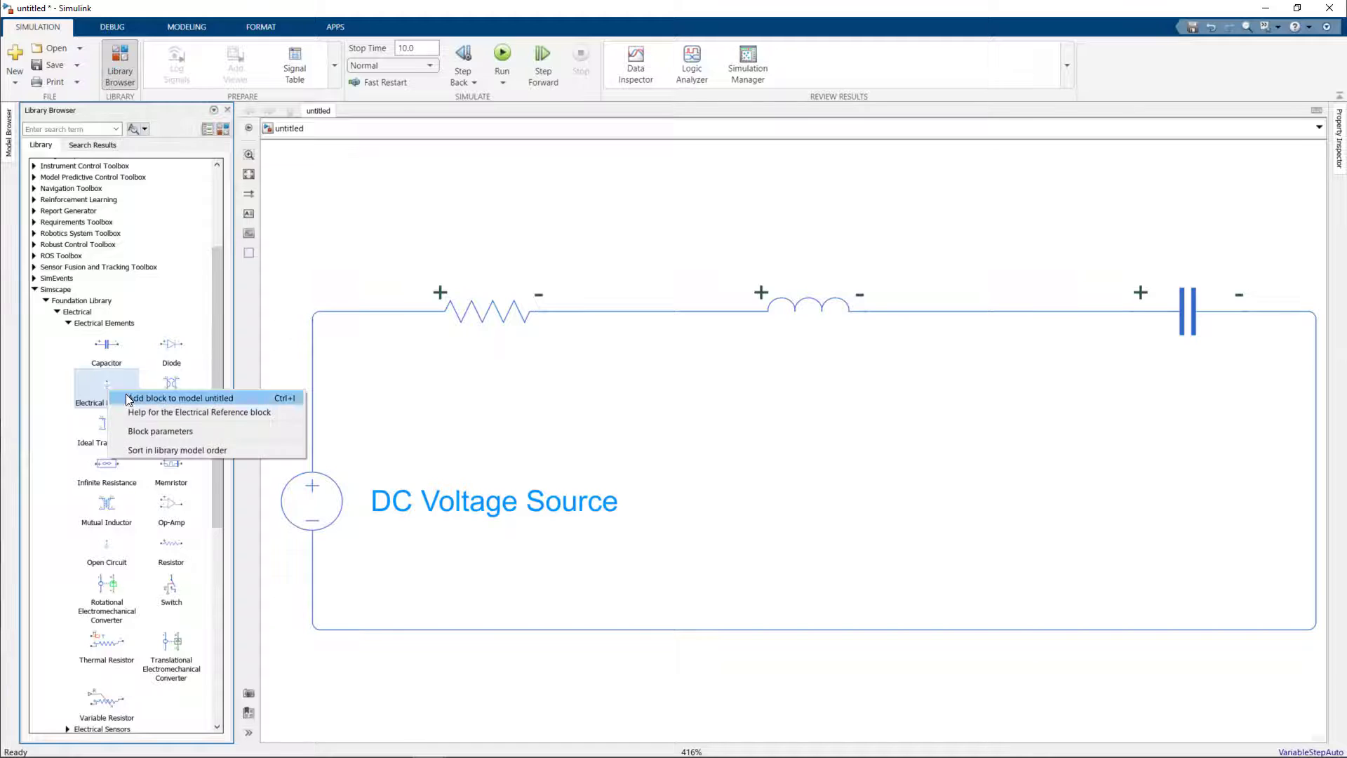
{"action": "left_click", "coordinate": [175, 395]}
{"action": "double_click", "coordinate": [469, 693]}
{"action": "type", "text": "sol"}
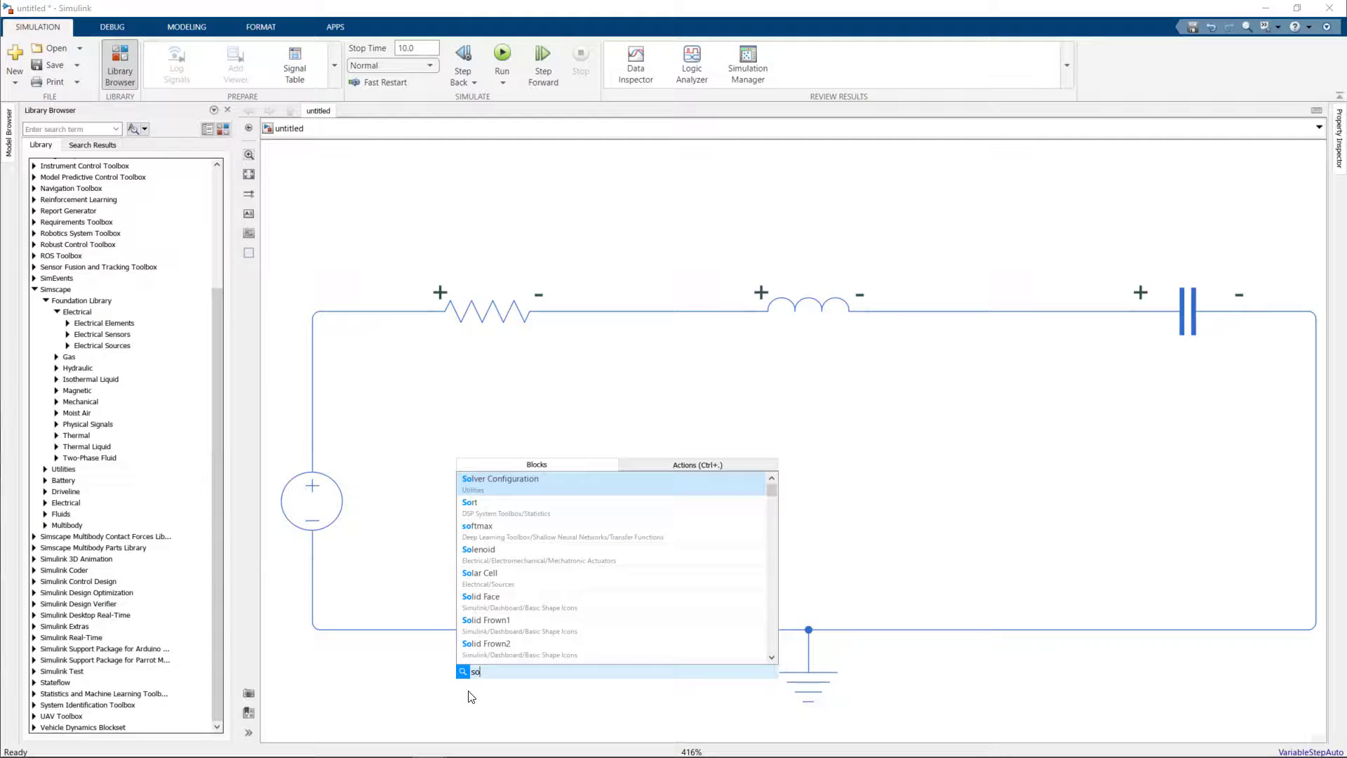
{"action": "left_click", "coordinate": [501, 481]}
{"action": "left_click_drag", "start_coordinate": [468, 672], "coordinate": [288, 609]}
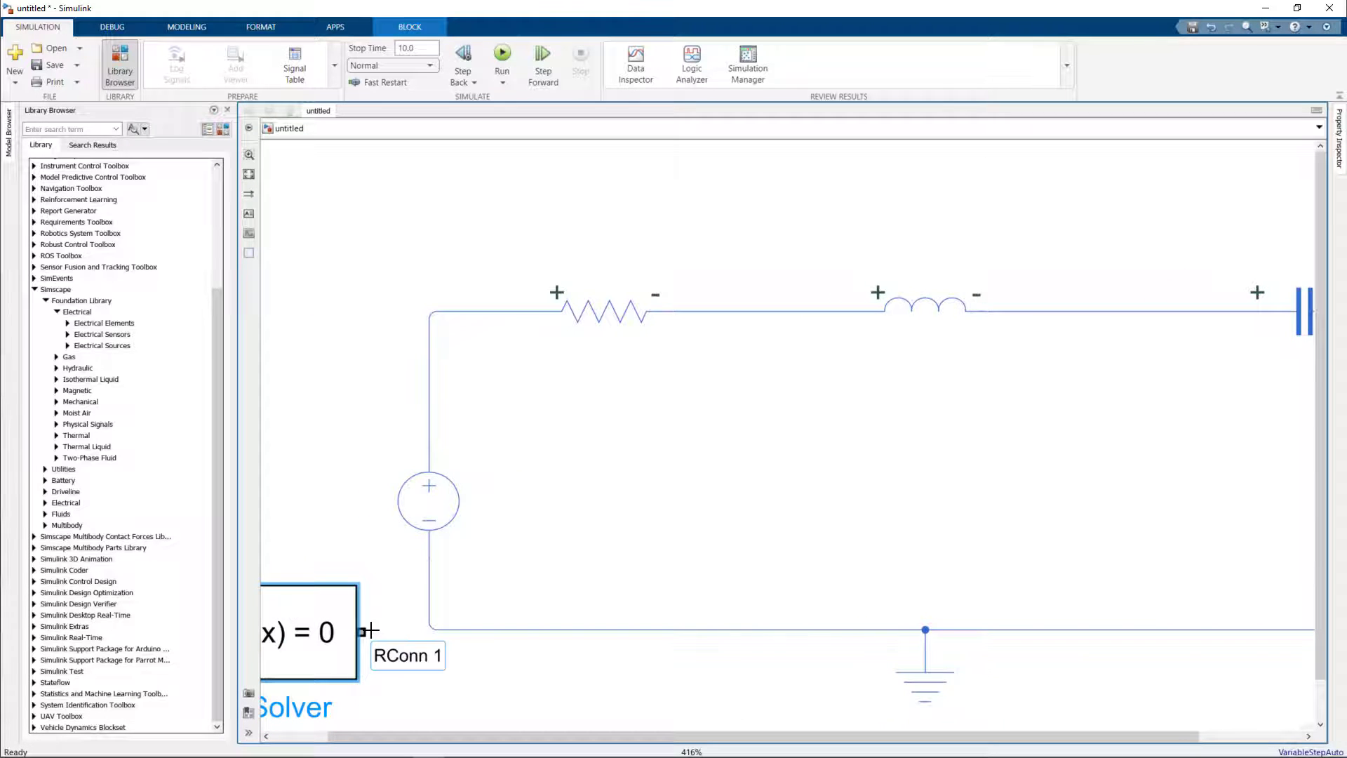
{"action": "left_click_drag", "start_coordinate": [361, 632], "coordinate": [430, 614]}
{"action": "key", "text": "space"}
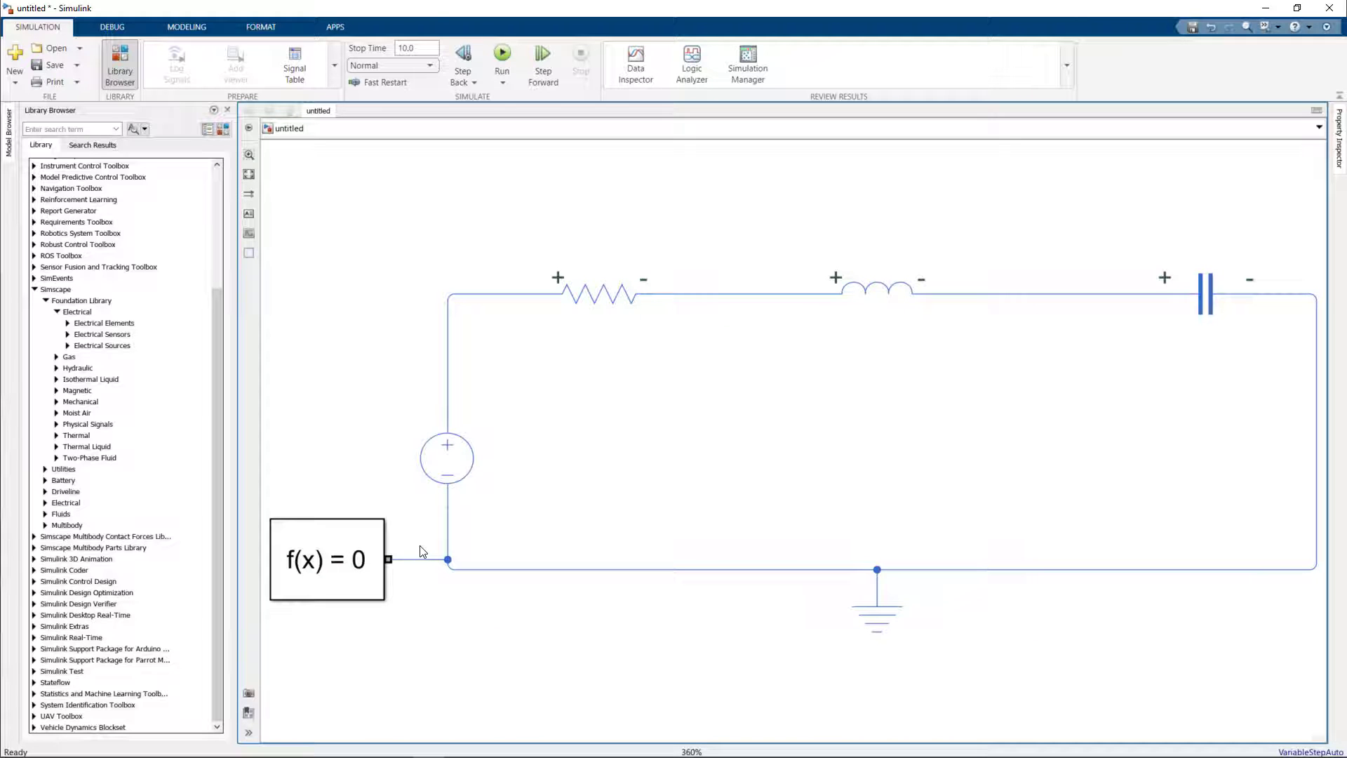
- Set the stop time to inf, run the simulation, then stop it
{"action": "double_click", "coordinate": [425, 49]}
{"action": "type", "text": "inf"}
{"action": "left_click", "coordinate": [504, 55]}
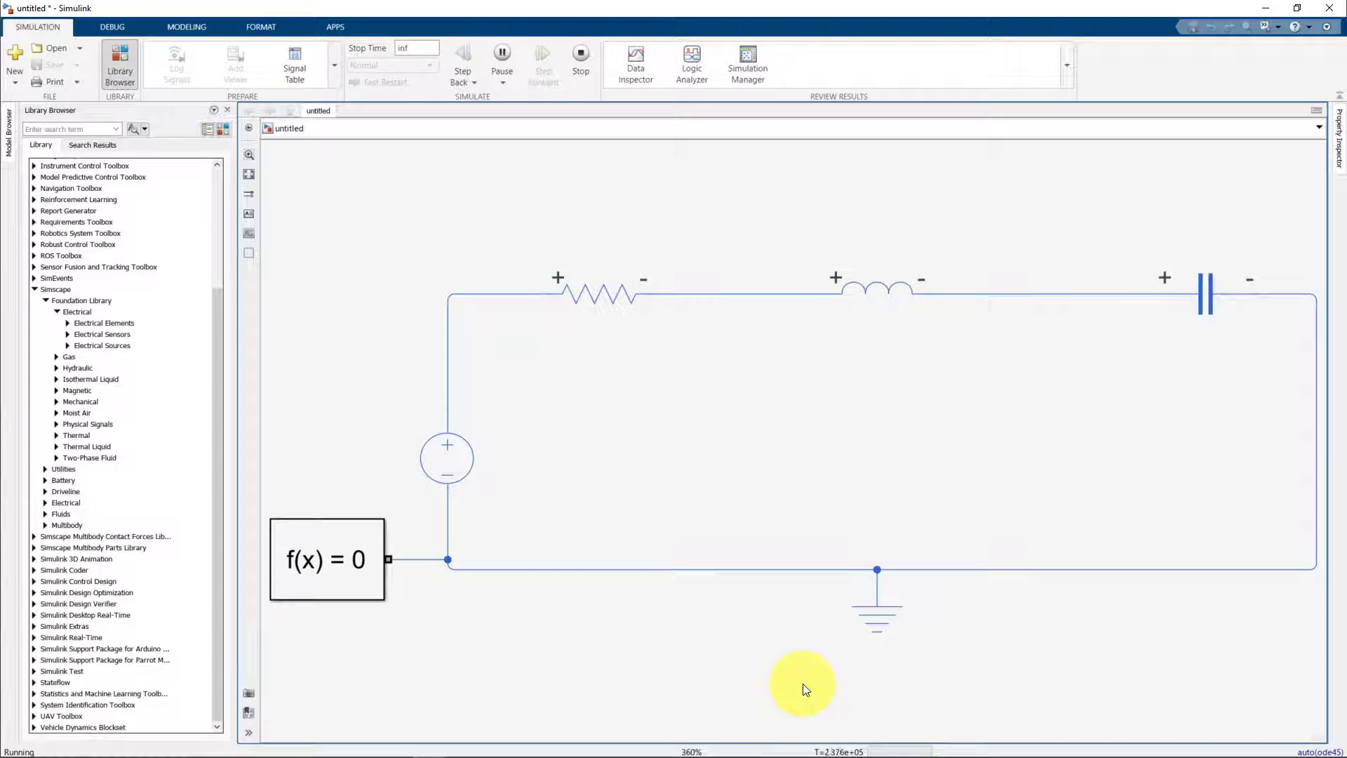
{"action": "left_click", "coordinate": [581, 51]}
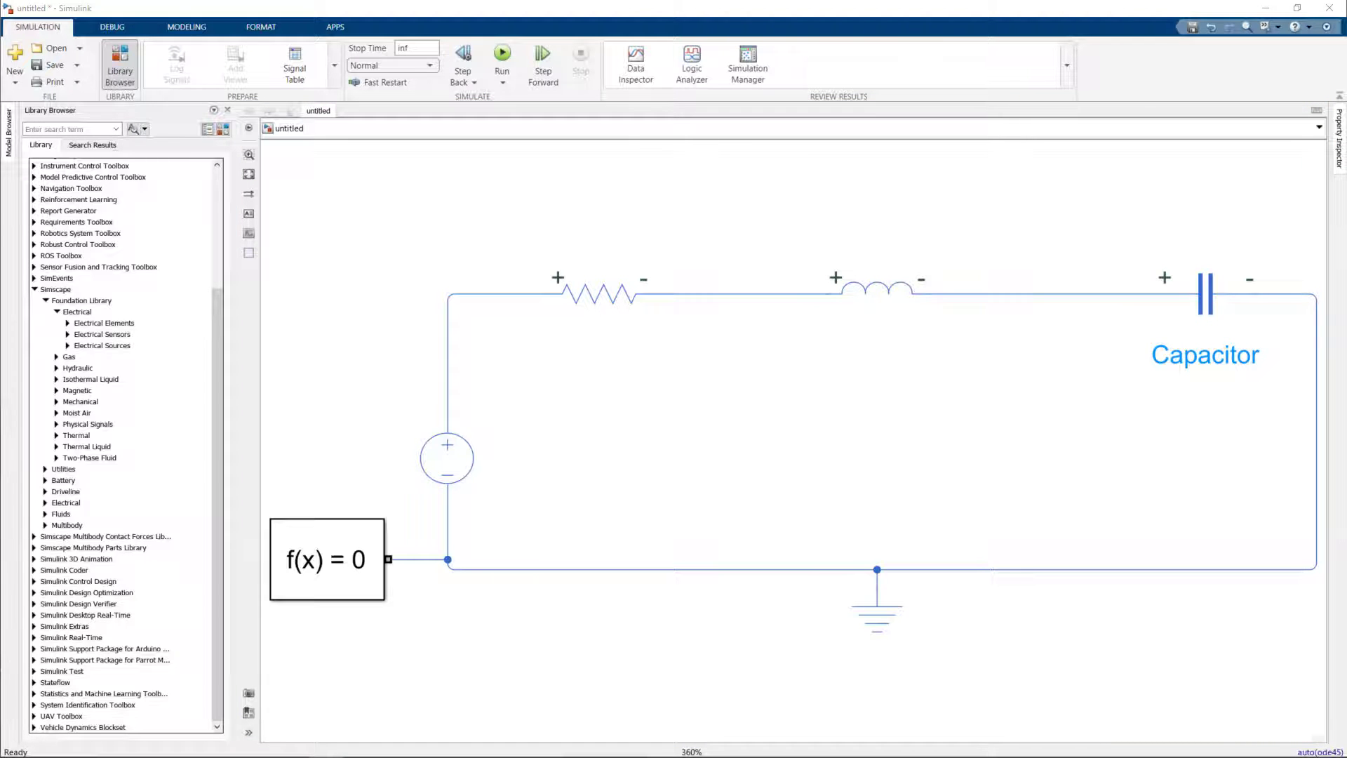
- Place rotated Voltage Sensors across the resistor, inductor and capacitor
{"action": "left_click", "coordinate": [70, 334]}
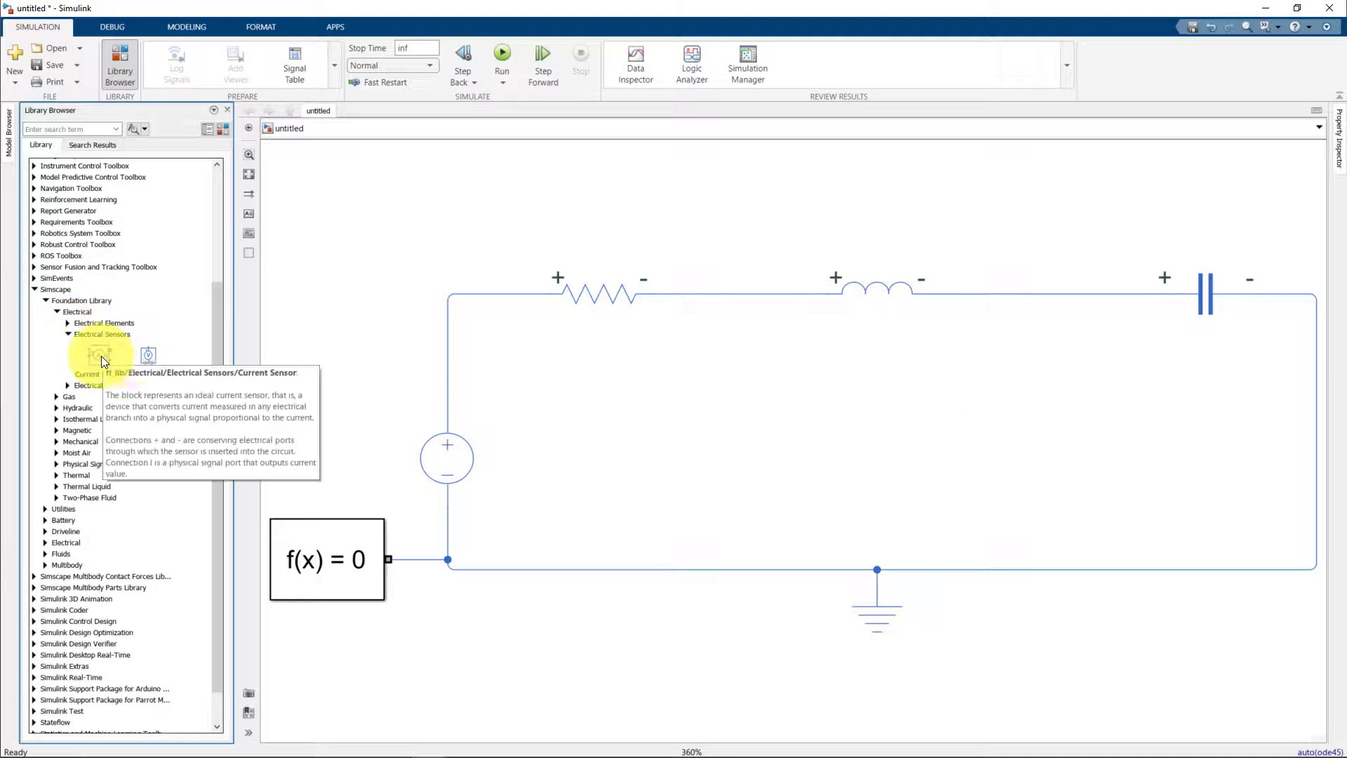
{"action": "right_click", "coordinate": [146, 356]}
{"action": "left_click", "coordinate": [164, 365]}
{"action": "key", "text": "ctrl+r"}
{"action": "left_click_drag", "start_coordinate": [583, 200], "coordinate": [851, 186]}
{"action": "left_click_drag", "start_coordinate": [791, 181], "coordinate": [1002, 181]}
{"action": "left_click_drag", "start_coordinate": [1035, 163], "coordinate": [1053, 276]}
{"action": "left_click_drag", "start_coordinate": [967, 181], "coordinate": [940, 276]}
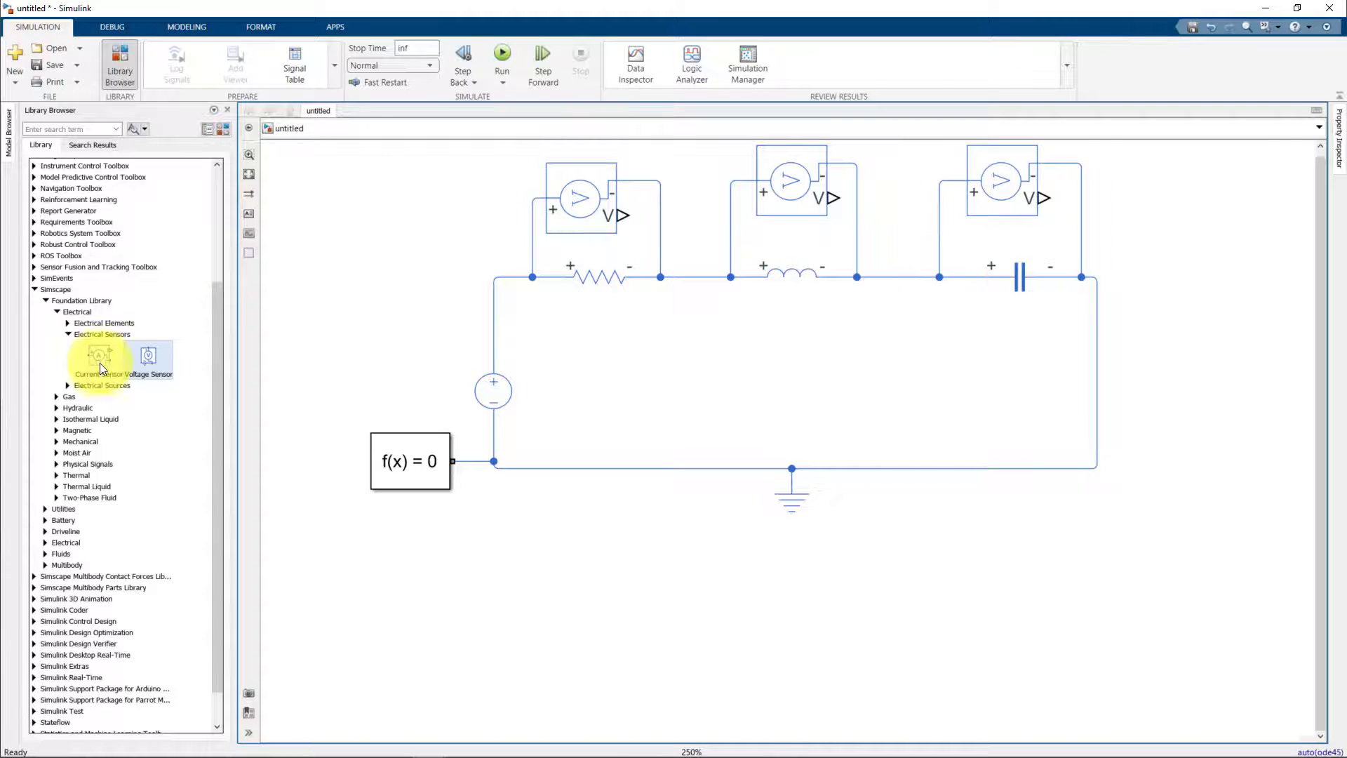
- Insert a Current Sensor above the source and add a Scope block
{"action": "left_click_drag", "start_coordinate": [99, 355], "coordinate": [496, 322]}
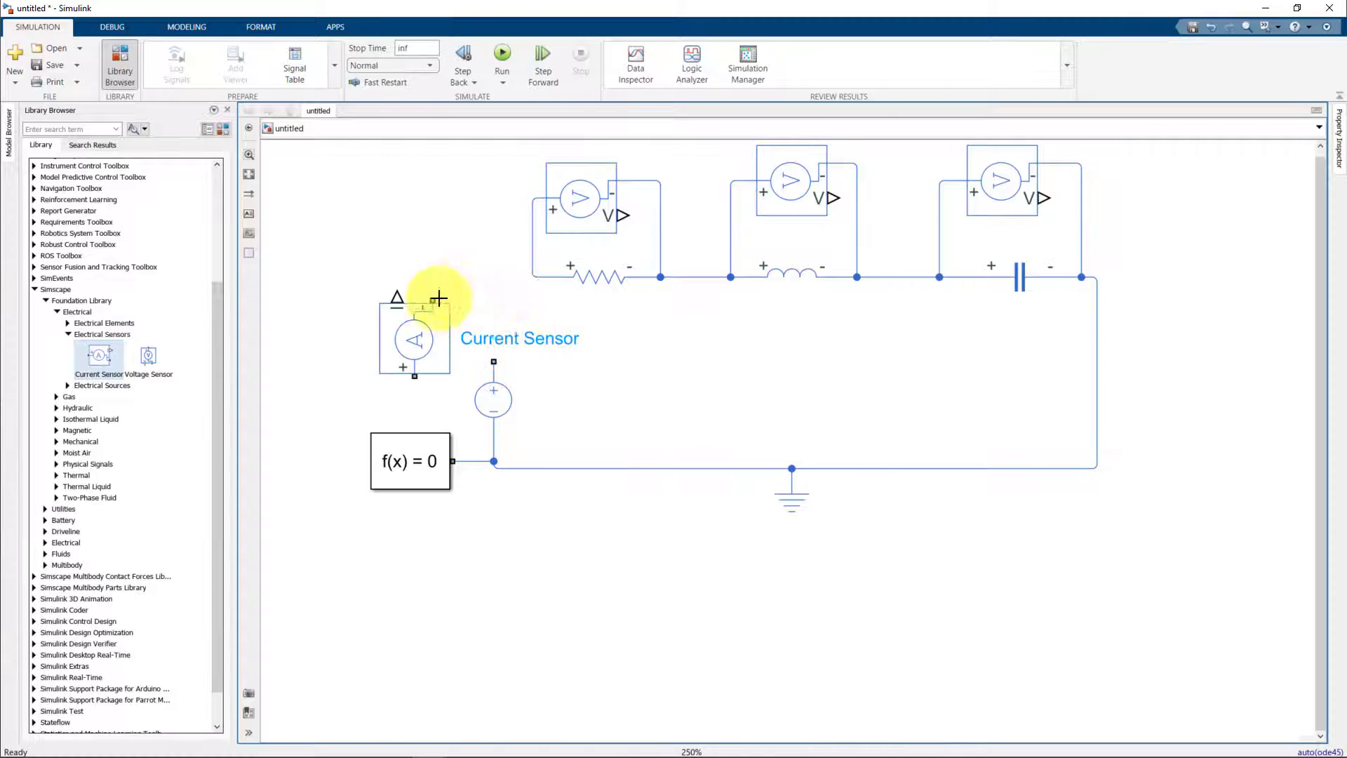
{"action": "left_click", "coordinate": [1014, 344]}
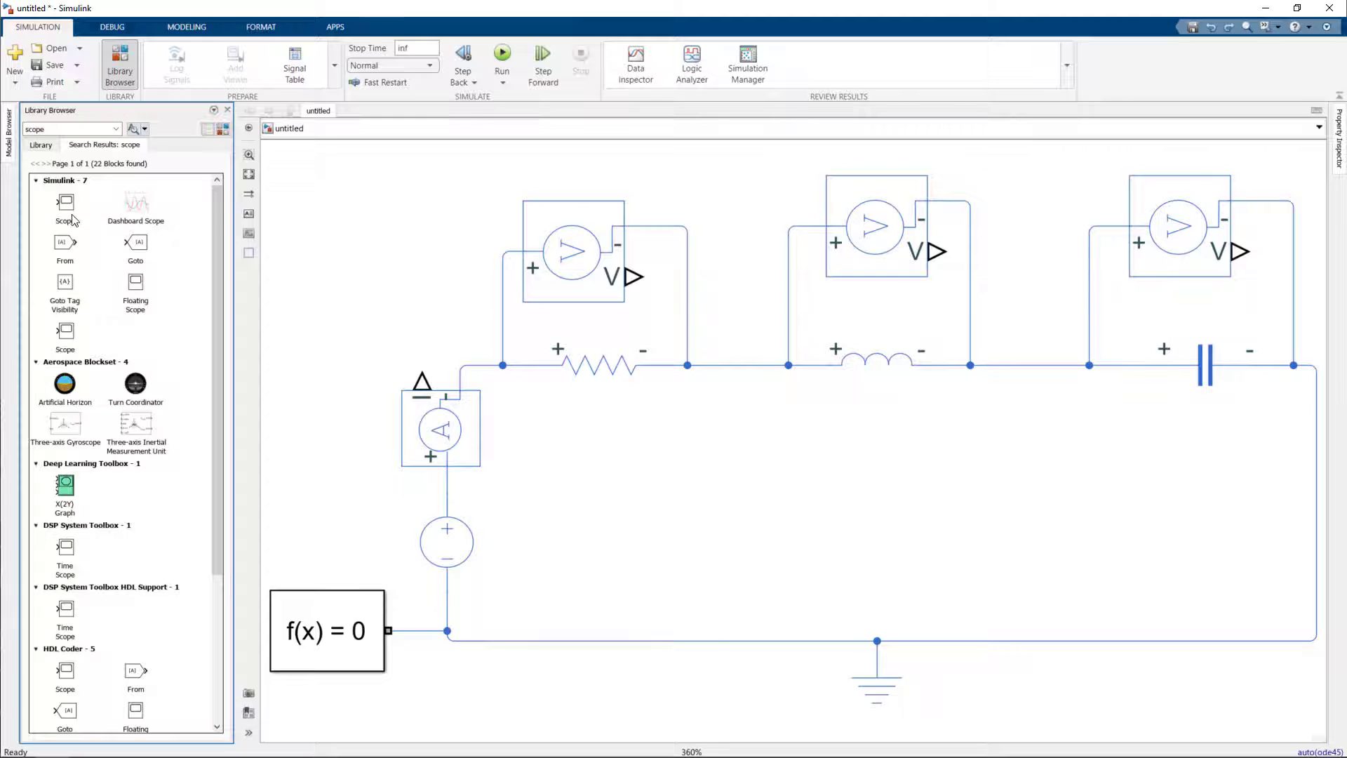
{"action": "mouse_move", "coordinate": [65, 203]}
{"action": "left_mouse_down"}
{"action": "mouse_move", "coordinate": [586, 519]}
{"action": "mouse_move", "coordinate": [586, 429]}
{"action": "mouse_move", "coordinate": [814, 162]}
{"action": "mouse_move", "coordinate": [674, 225]}
{"action": "mouse_move", "coordinate": [504, 458]}
{"action": "mouse_move", "coordinate": [517, 489]}
{"action": "mouse_move", "coordinate": [514, 363]}
{"action": "mouse_move", "coordinate": [530, 415]}
{"action": "mouse_move", "coordinate": [511, 484]}
{"action": "left_mouse_up"}
{"action": "key", "text": "space"}
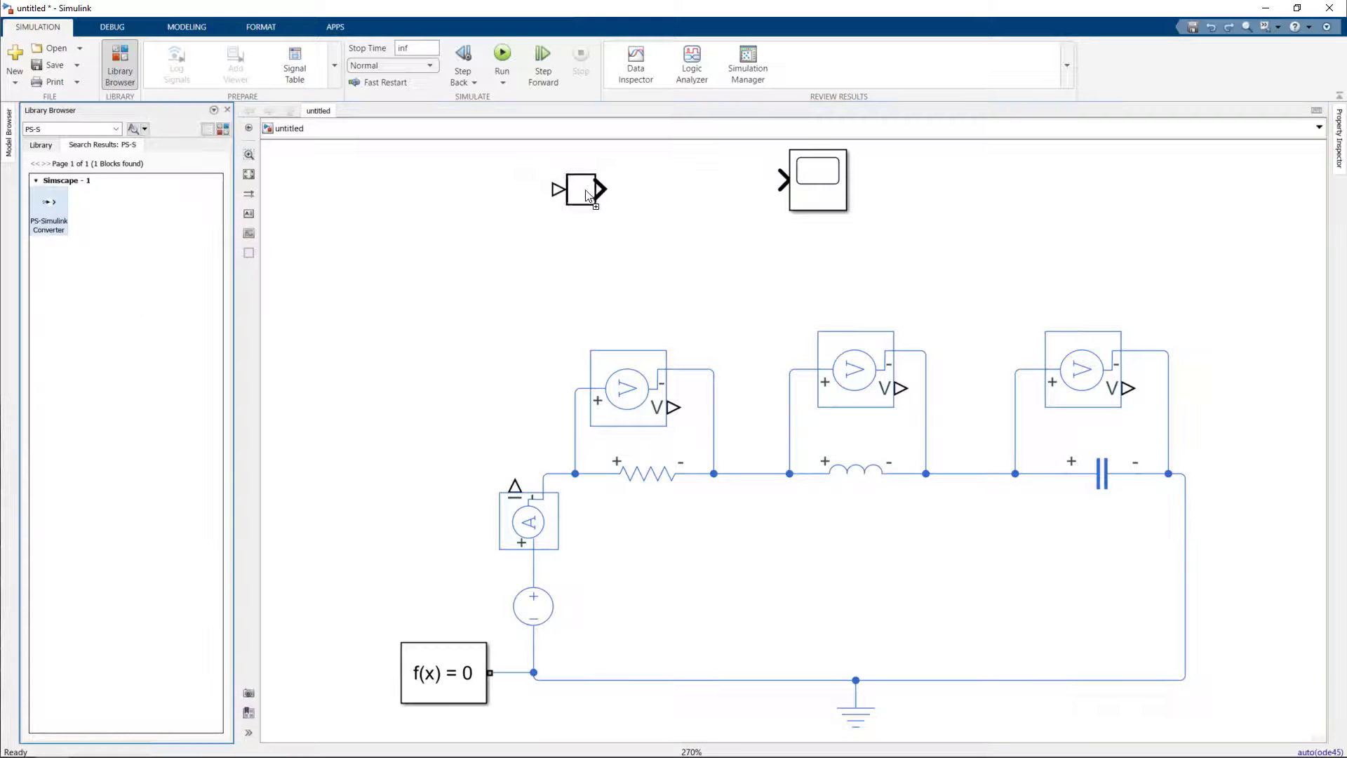
- Rotate and copy PS-Simulink Converters, wiring each sensor output through one into the Scope
{"action": "left_click_drag", "start_coordinate": [580, 196], "coordinate": [781, 179]}
{"action": "key", "text": "ctrl+r"}
{"action": "key", "text": "ctrl+c"}
{"action": "key", "text": "ctrl+v"}
{"action": "key", "text": "ctrl+v"}
{"action": "key", "text": "ctrl+v"}
{"action": "left_click_drag", "start_coordinate": [674, 407], "coordinate": [704, 313]}
{"action": "left_click_drag", "start_coordinate": [923, 313], "coordinate": [928, 384]}
{"action": "left_click_drag", "start_coordinate": [704, 274], "coordinate": [776, 198]}
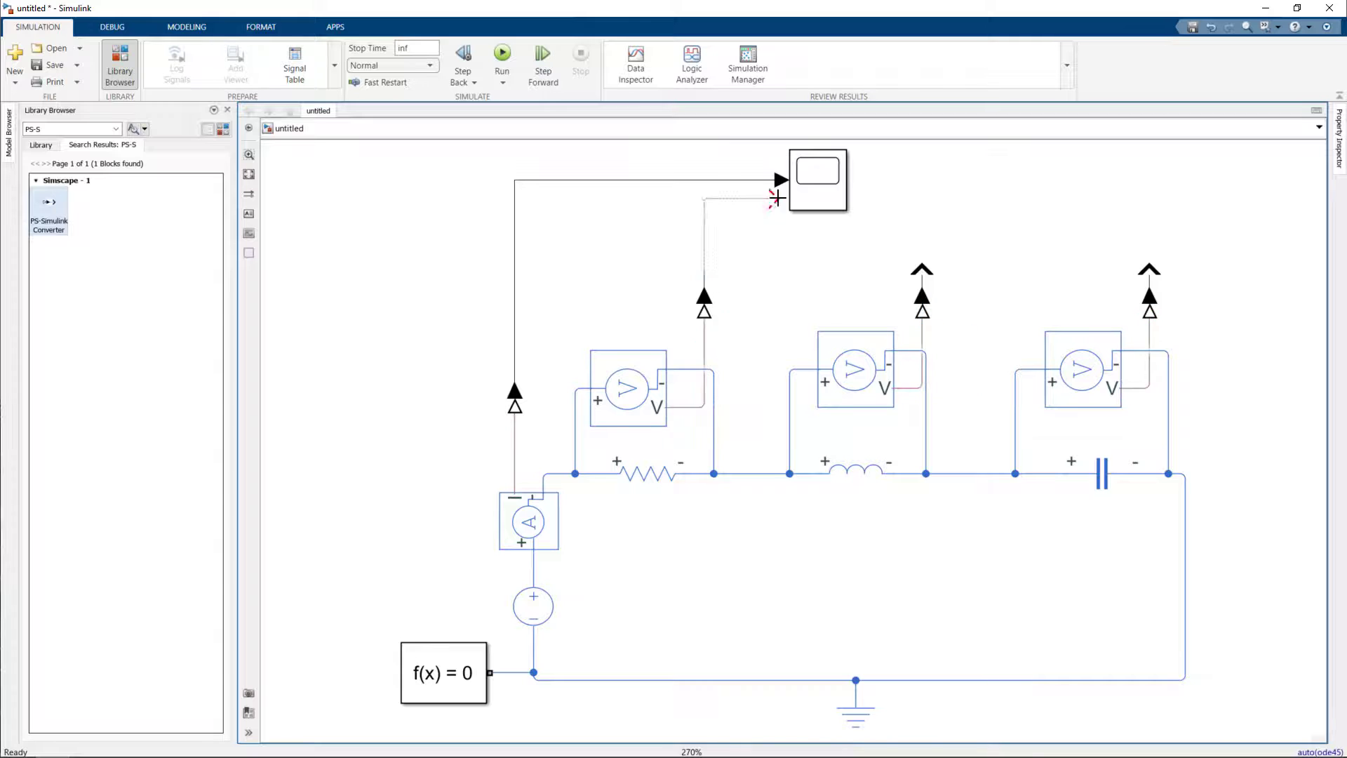
{"action": "left_click_drag", "start_coordinate": [922, 274], "coordinate": [863, 262]}
- Label the signal wires I, VR, VL and VC
{"action": "double_click", "coordinate": [637, 168]}
{"action": "type", "text": "I"}
{"action": "double_click", "coordinate": [732, 193]}
{"action": "type", "text": "VR"}
{"action": "double_click", "coordinate": [740, 210]}
{"action": "type", "text": "VL"}
{"action": "double_click", "coordinate": [912, 240]}
{"action": "type", "text": "VC"}
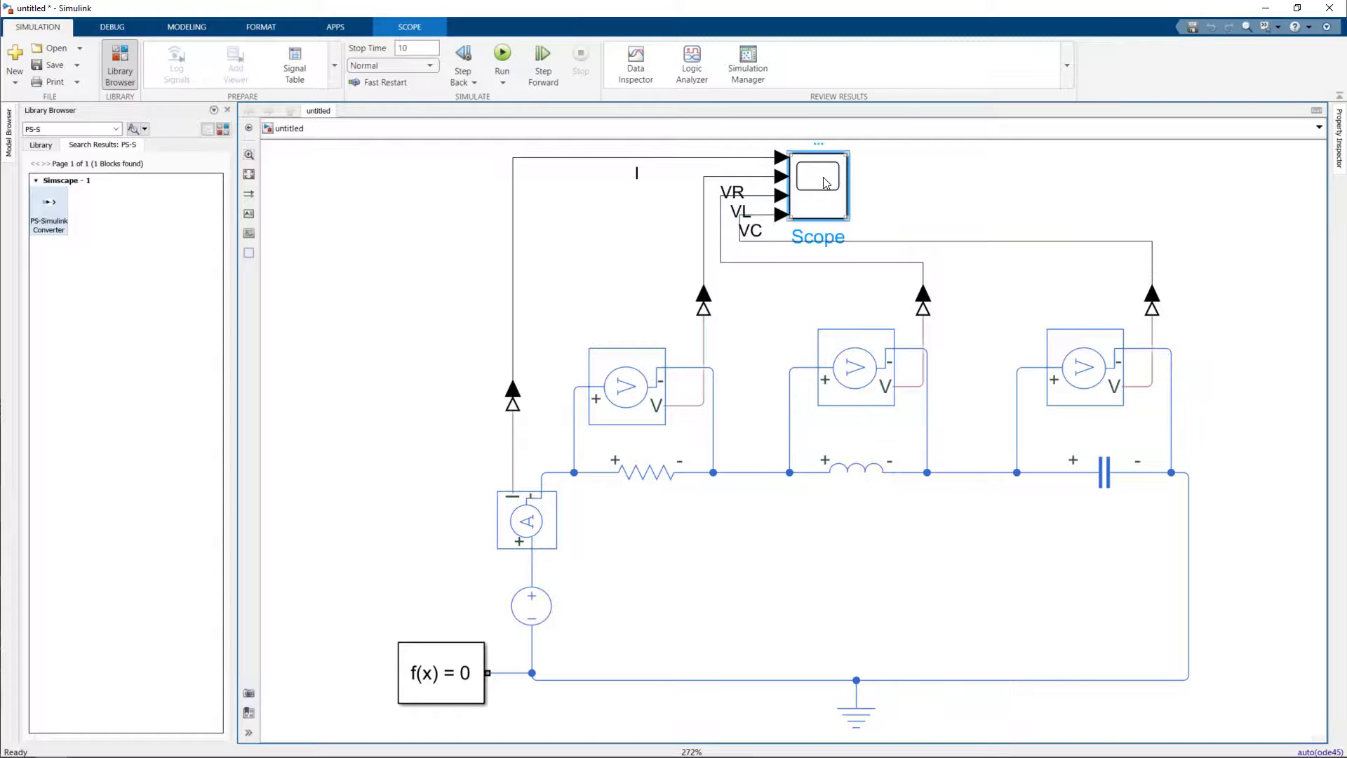
- Set the stop time to 10 and run the simulation to view the Scope
{"action": "triple_click", "coordinate": [417, 48]}
{"action": "type", "text": "10"}
{"action": "left_click", "coordinate": [502, 56]}
{"action": "double_click", "coordinate": [818, 186]}
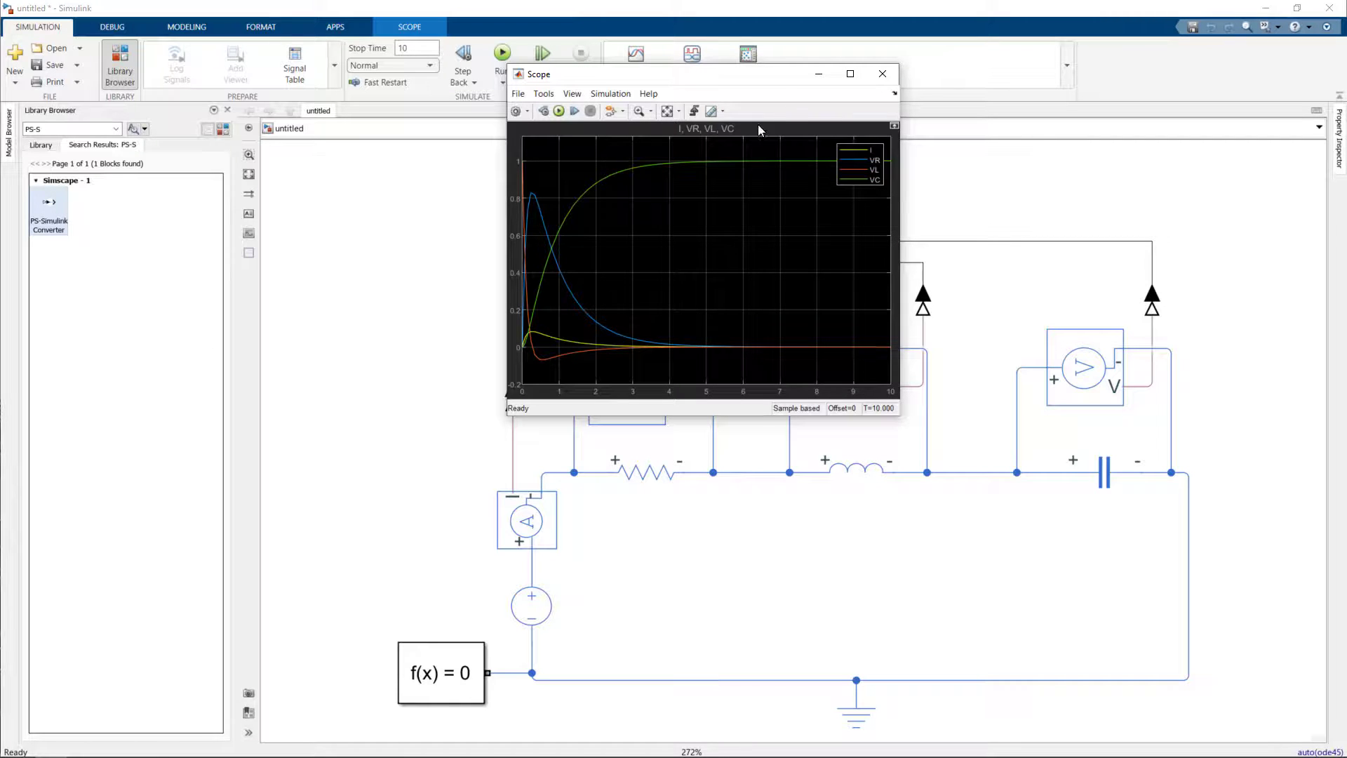
- Close and reopen the Scope to compare its overdamped curves with the underdamped plot
{"action": "left_click", "coordinate": [883, 73]}
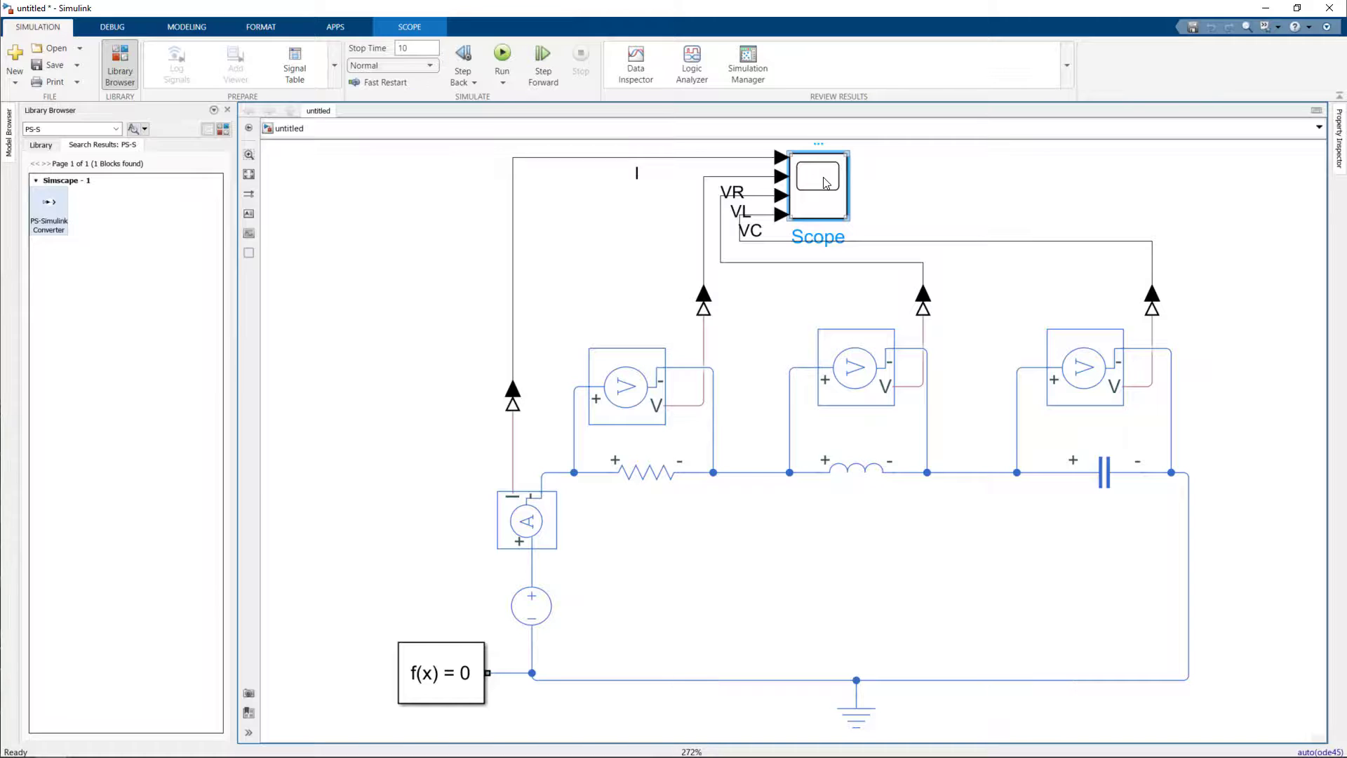
{"action": "double_click", "coordinate": [826, 183]}
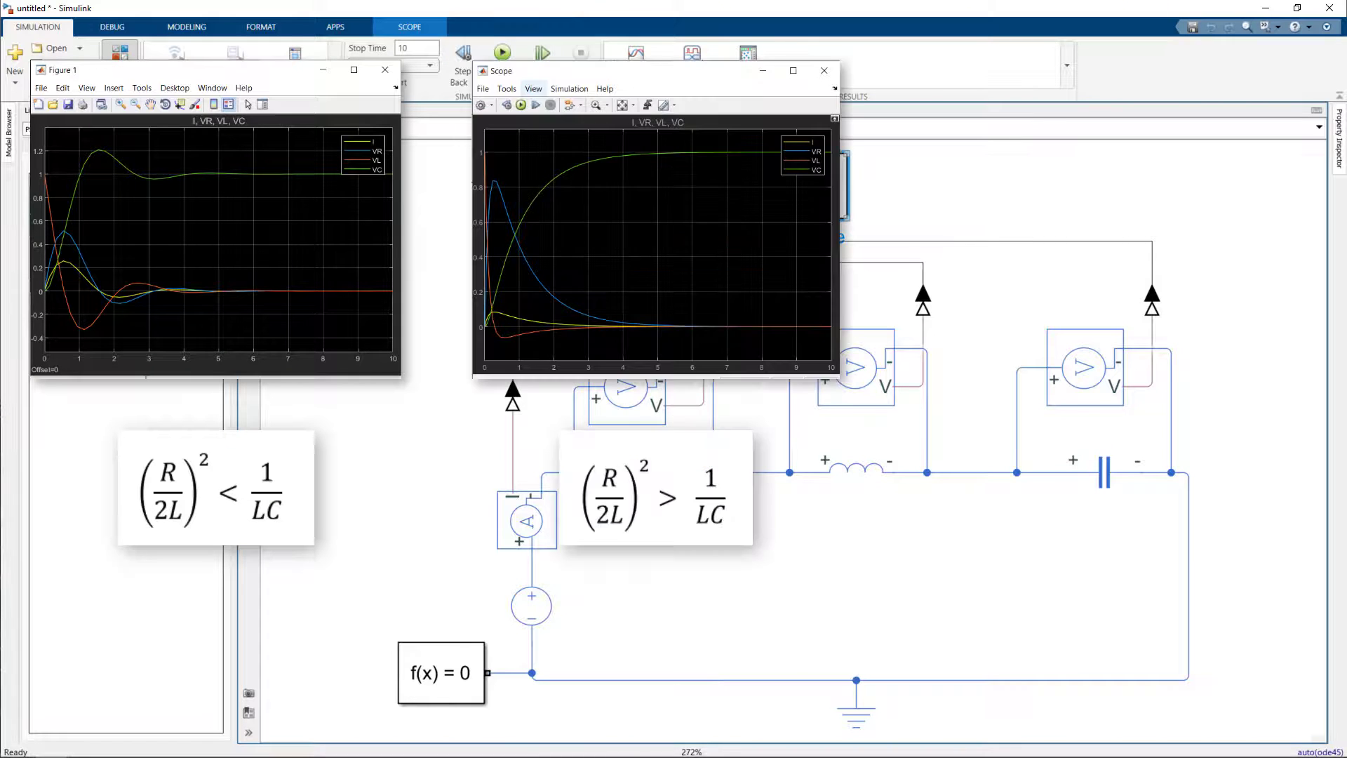